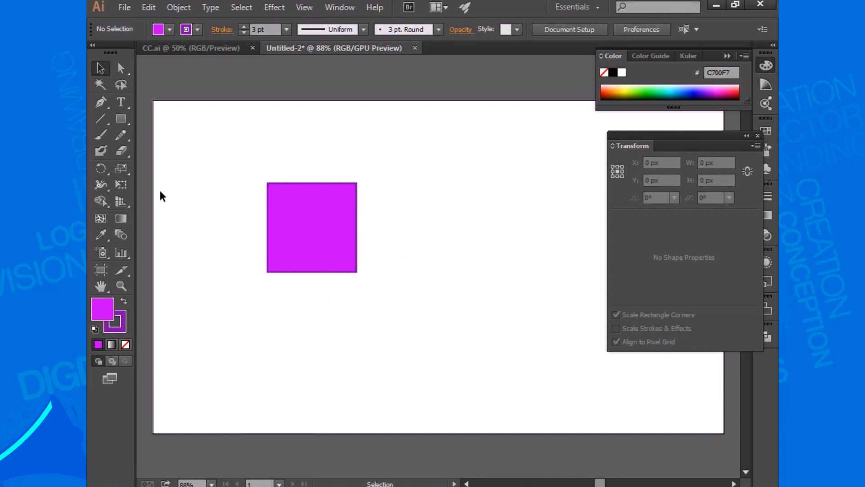
Reposition the magenta square and rotate it until it reads 270°
mouse_move(333, 236)
left_mouse_down()
mouse_move(377, 252)
mouse_move(325, 264)
left_mouse_up()
mouse_move(377, 184)
left_mouse_down()
mouse_move(349, 204)
mouse_move(326, 159)
left_mouse_up()
left_click_drag(373, 294, 421, 286)
Reselect the magenta square and bring up its context menu
left_click(421, 286)
left_click(359, 238)
left_click(452, 278)
right_click(345, 230)
mouse_move(378, 390)
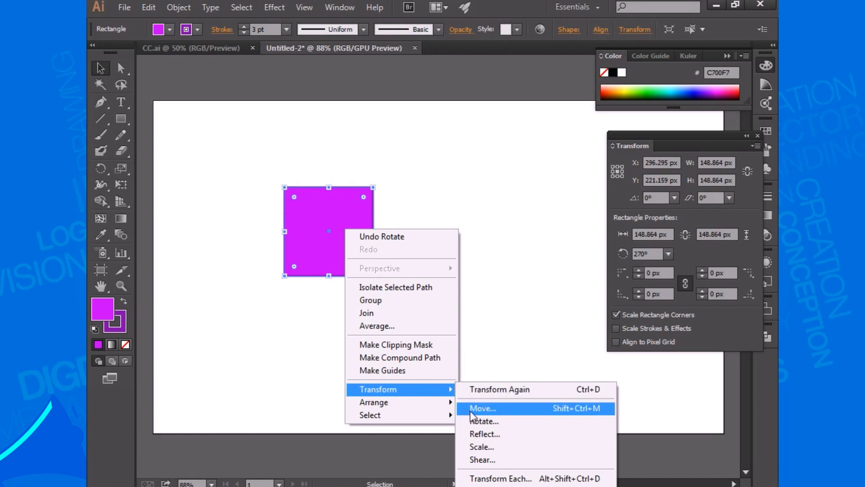
Rotate the square 45° into a diamond
left_click(483, 422)
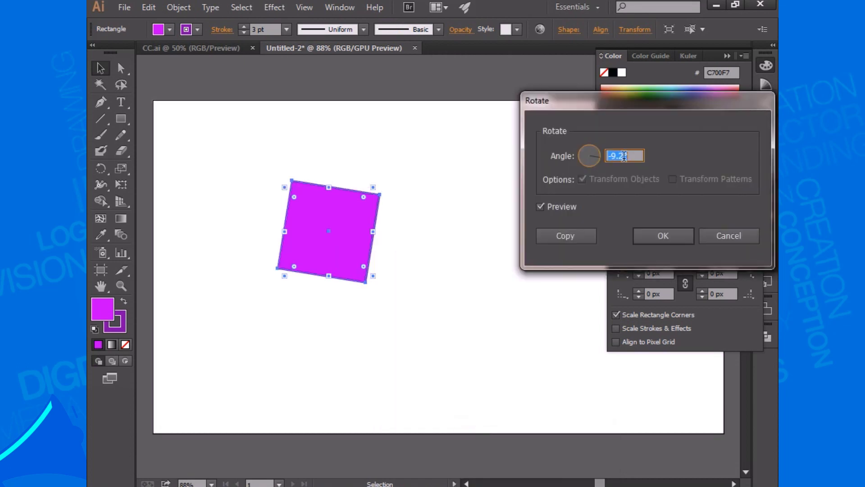
type("45")
left_click(660, 236)
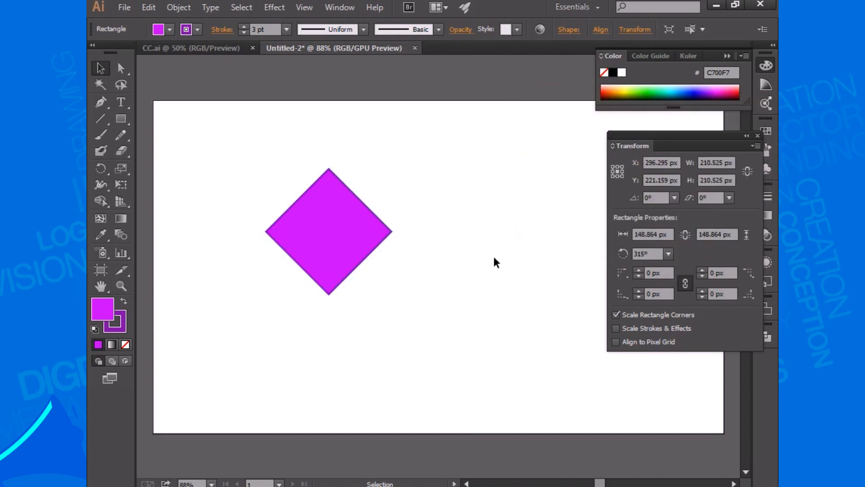
Make a 45° rotated copy of the diamond, then select and delete both shapes
right_click(370, 235)
mouse_move(403, 392)
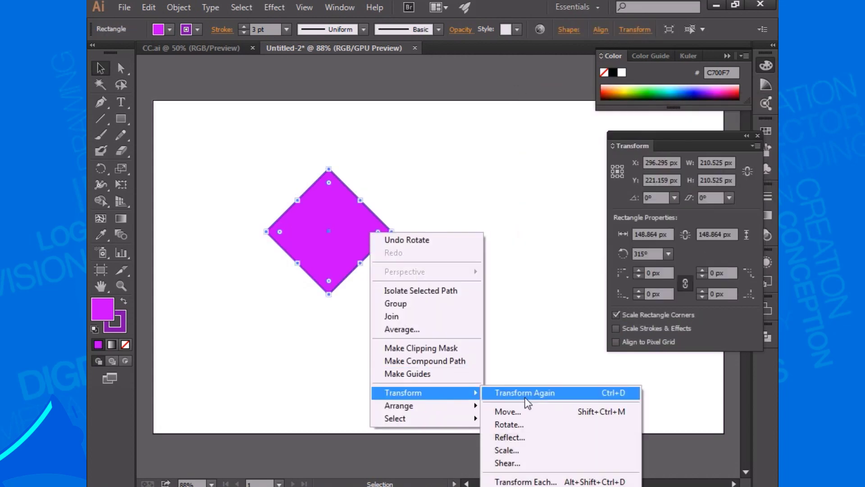
left_click(510, 424)
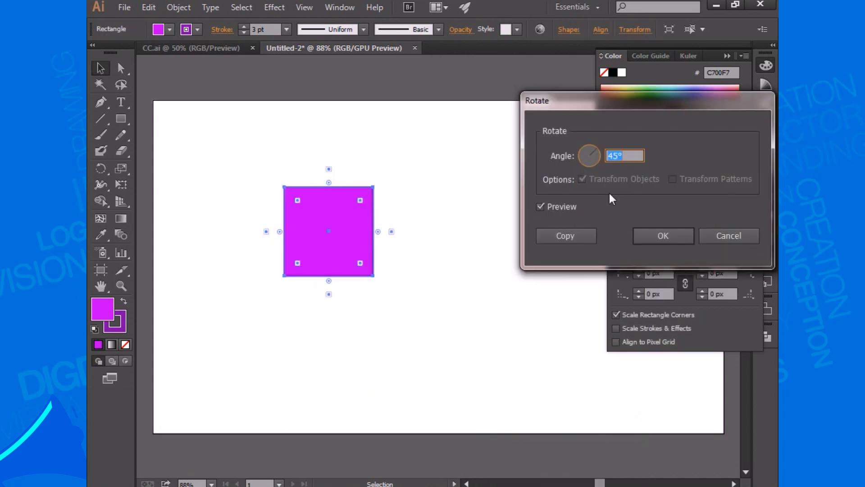
left_click(566, 236)
left_click_drag(271, 161, 508, 323)
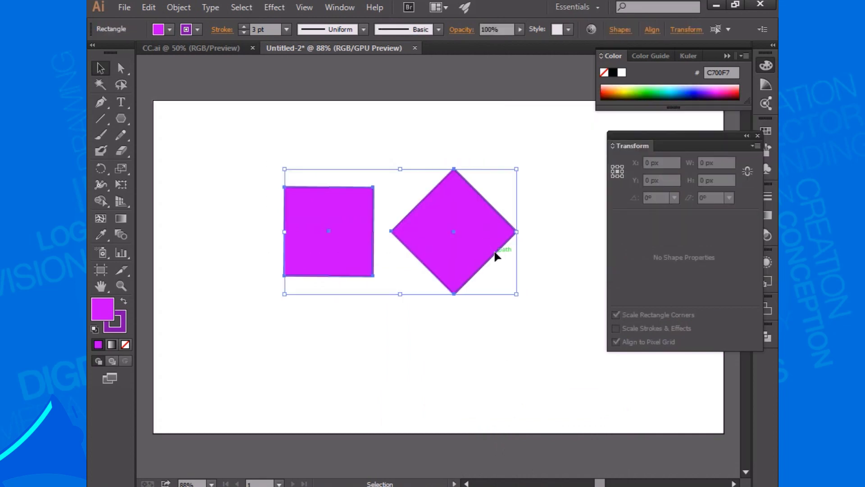
key("Delete")
Draw a small magenta rectangle and set the Rotate tool's origin at its bottom-left corner
left_click_drag(121, 118, 193, 118)
left_click_drag(345, 149, 374, 188)
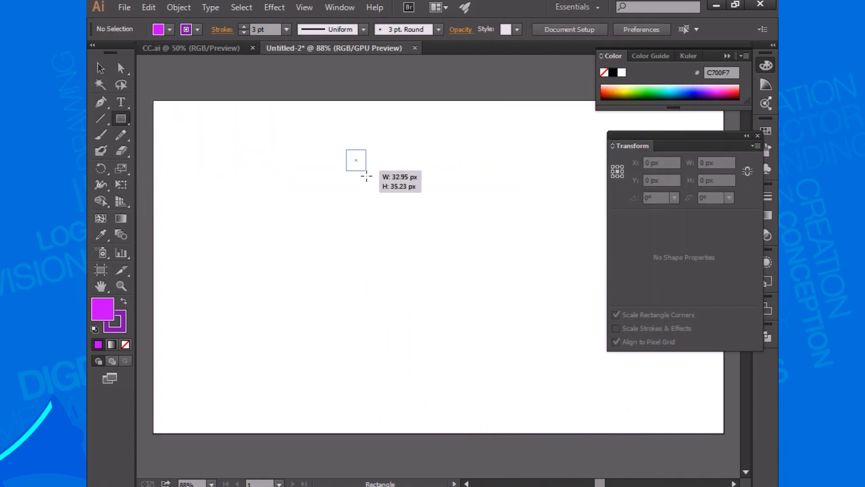
key("v")
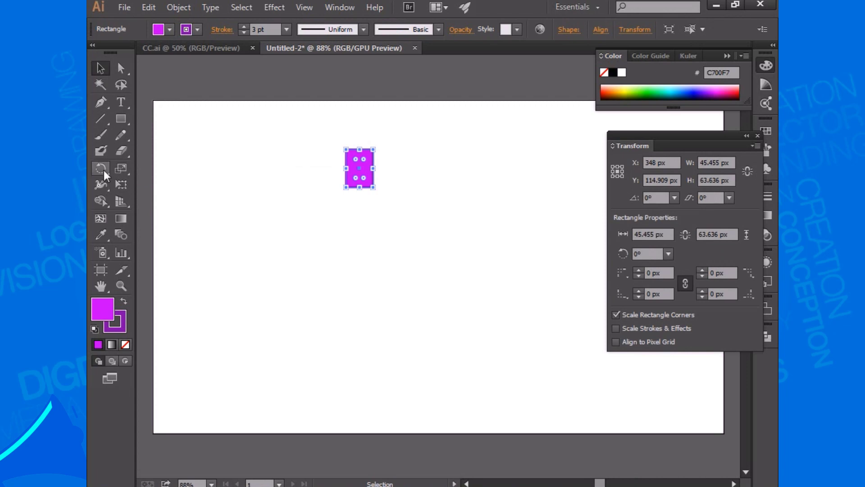
left_click(104, 173)
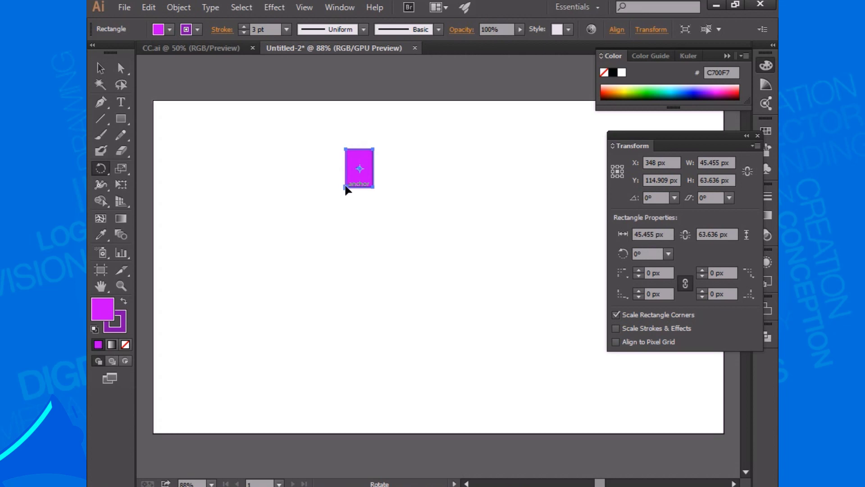
left_click(346, 187)
Tilt the rectangle around the origin below it and drag out a rotated copy beside it
mouse_move(373, 159)
left_mouse_down()
mouse_move(326, 222)
mouse_move(352, 223)
left_mouse_up()
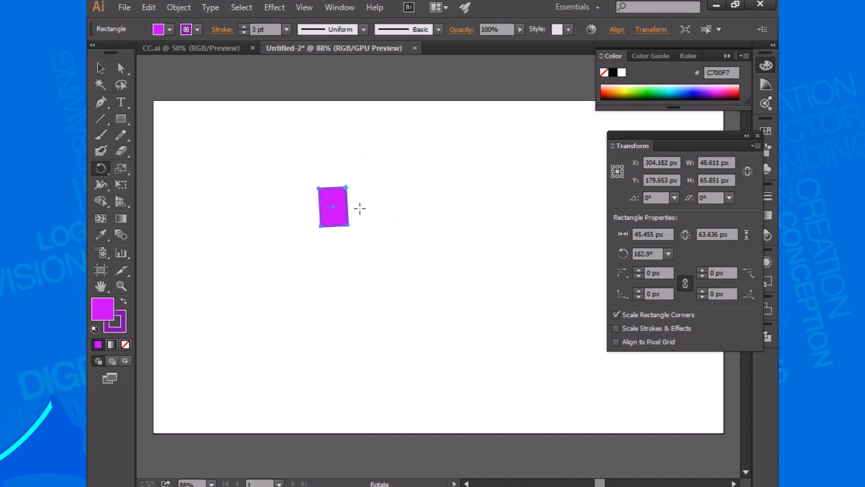
mouse_move(328, 206)
left_mouse_down()
mouse_move(312, 225)
mouse_move(310, 215)
left_mouse_up()
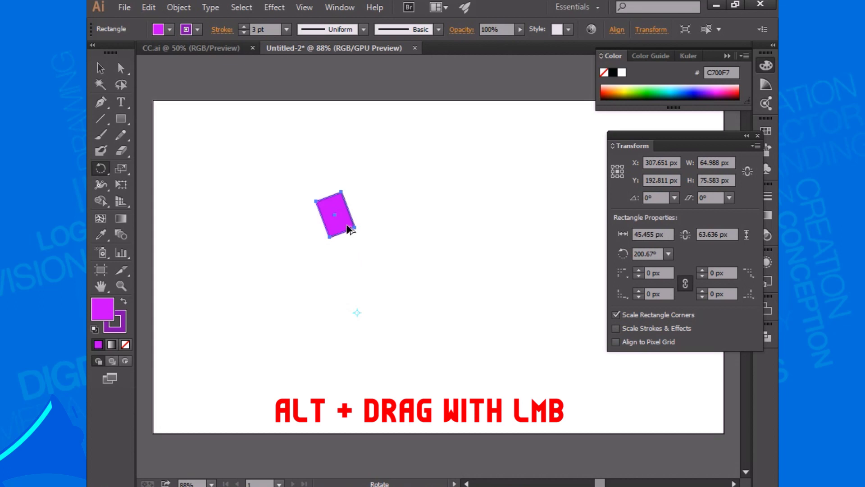
left_click_drag(349, 229, 378, 228)
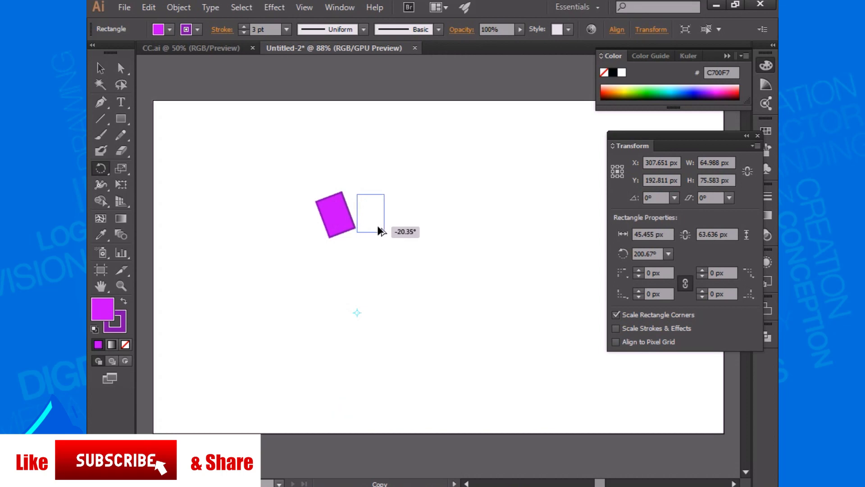
left_click_drag(378, 227, 378, 227)
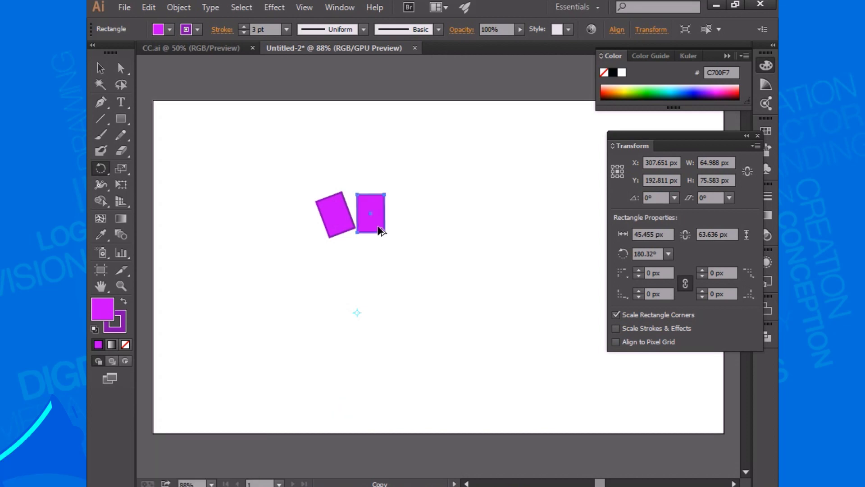
key("ctrl")
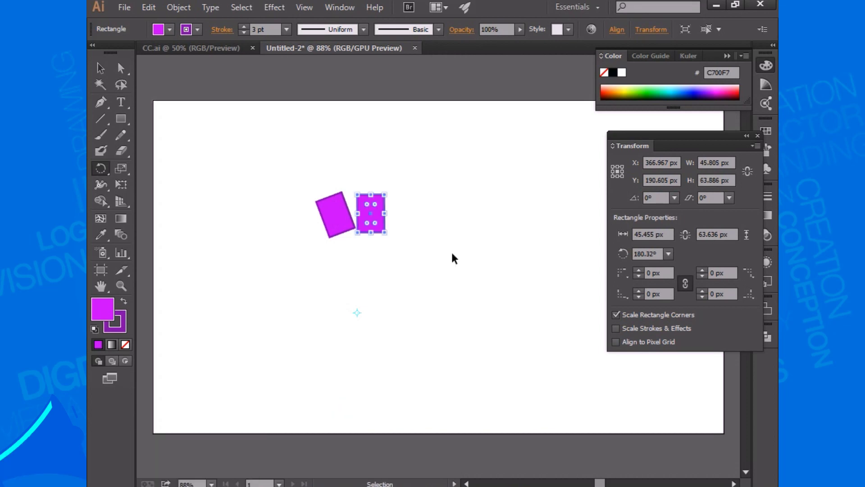
Repeat the rotated copy four times with Ctrl+D to extend the arc of rectangles
key("ctrl+d")
key("ctrl+d")
key("ctrl+d")
key("ctrl+d")
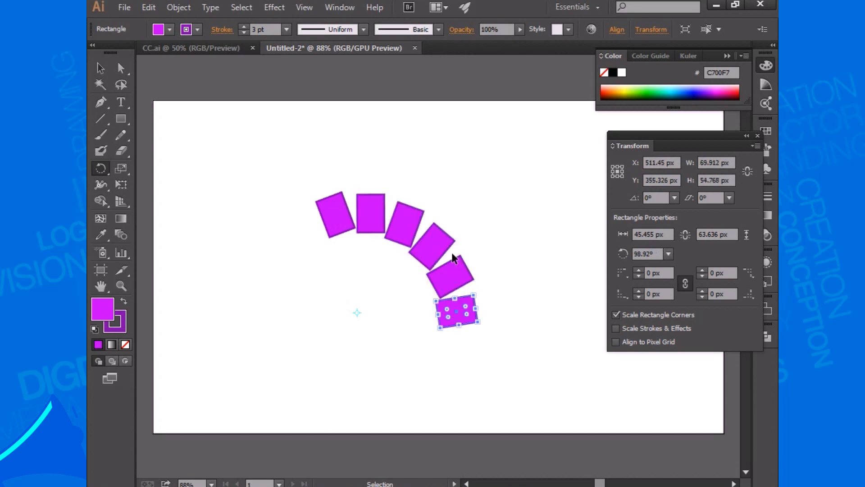
key("ctrl+d")
key("ctrl+d")
key("ctrl+d")
key("ctrl+d")
key("ctrl+d")
key("ctrl+d")
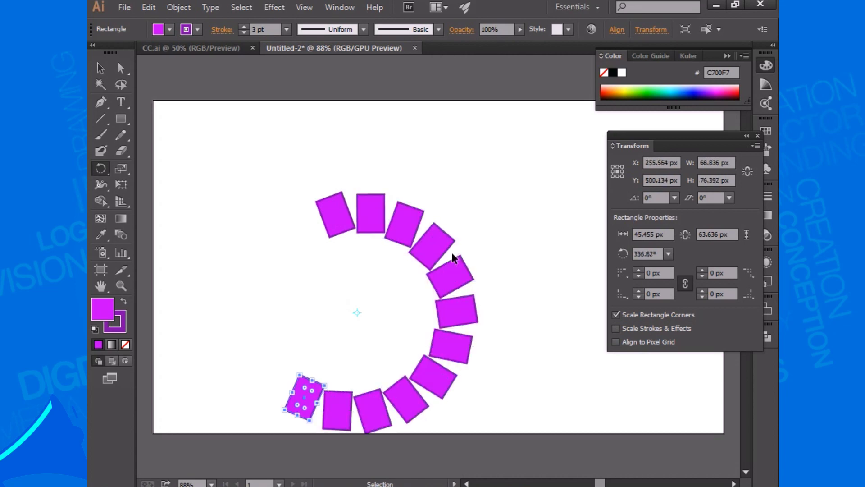
key("ctrl+d")
key("ctrl+d")
key("ctrl+d")
key("ctrl+d")
key("ctrl+d")
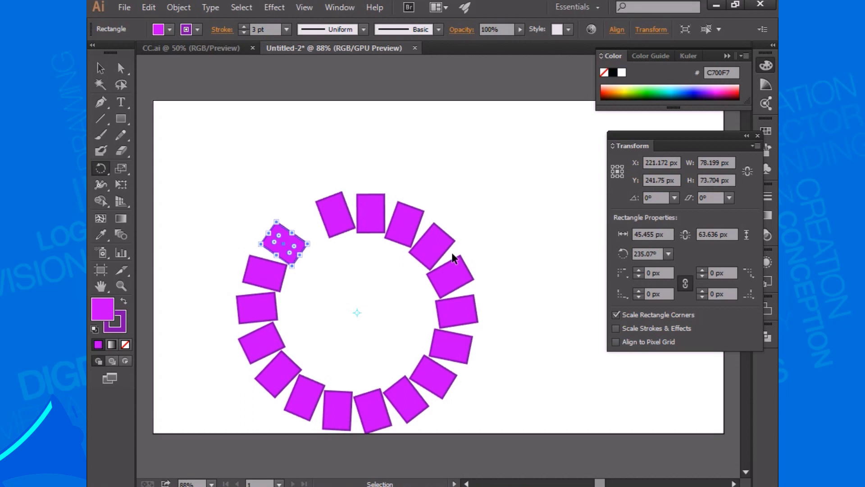
key("ctrl+d")
key("r")
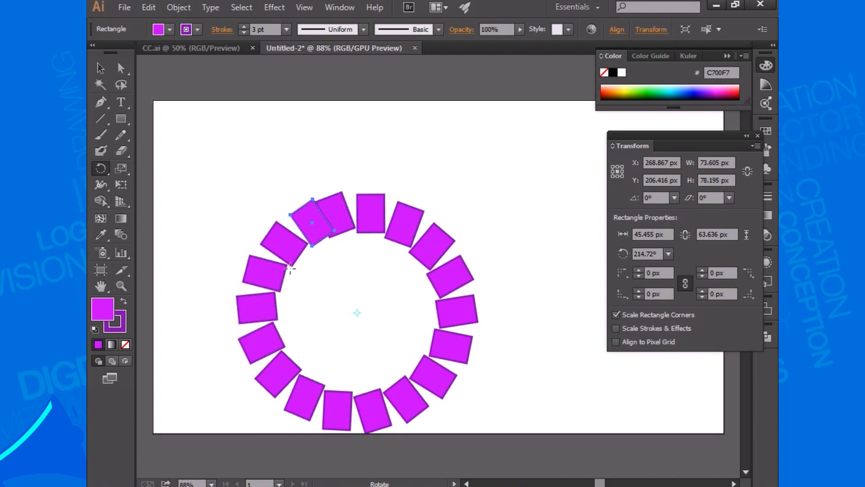
left_click(101, 67)
Select and delete all the magenta rectangles in two passes
left_click_drag(208, 157, 580, 359)
key("Delete")
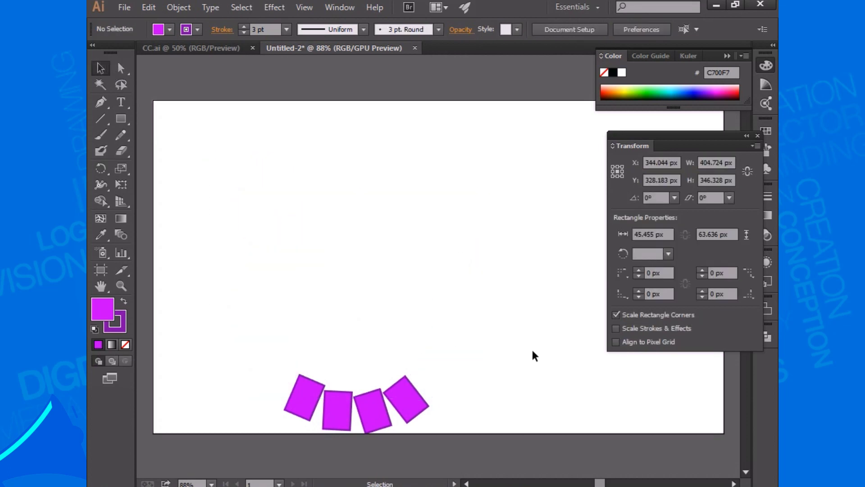
left_click_drag(266, 288, 482, 413)
key("Delete")
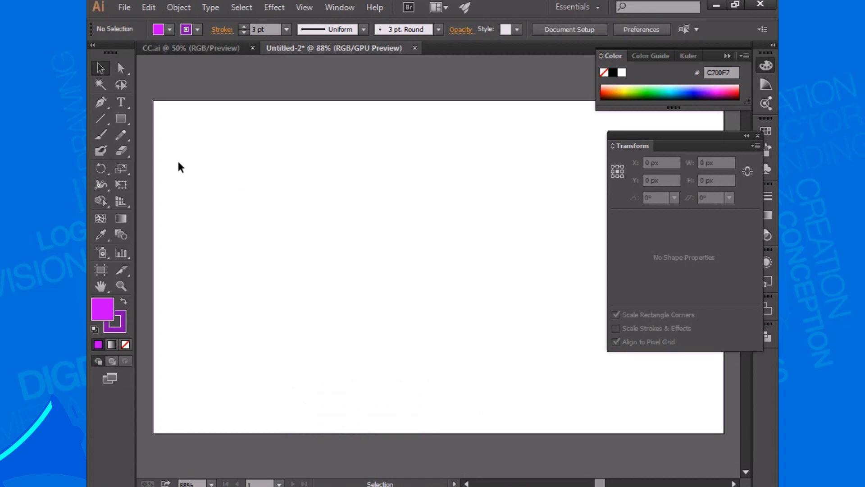
Draw a small pentagon near the top, set its fill to None, and nudge it right
left_click_drag(120, 120, 182, 166)
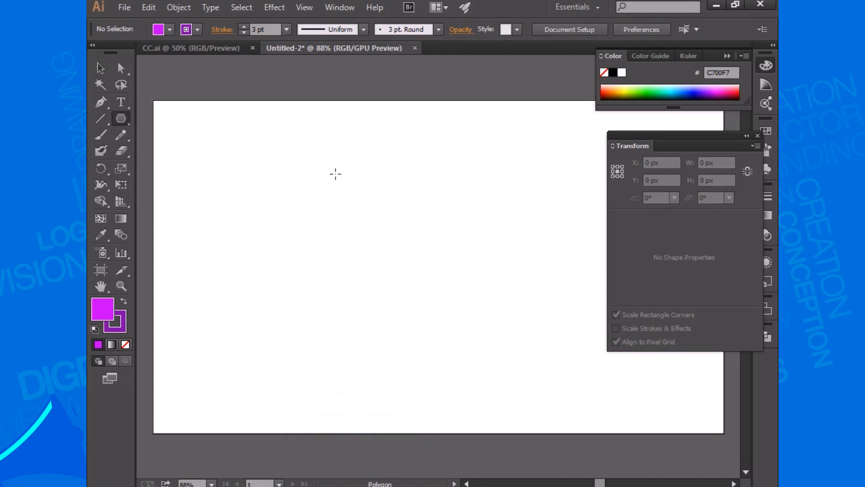
left_click_drag(344, 143, 352, 160)
left_click(100, 69)
left_click(125, 345)
left_click(367, 171)
mouse_move(299, 120)
left_mouse_down()
mouse_move(388, 153)
mouse_move(375, 147)
left_mouse_up()
left_click(425, 173)
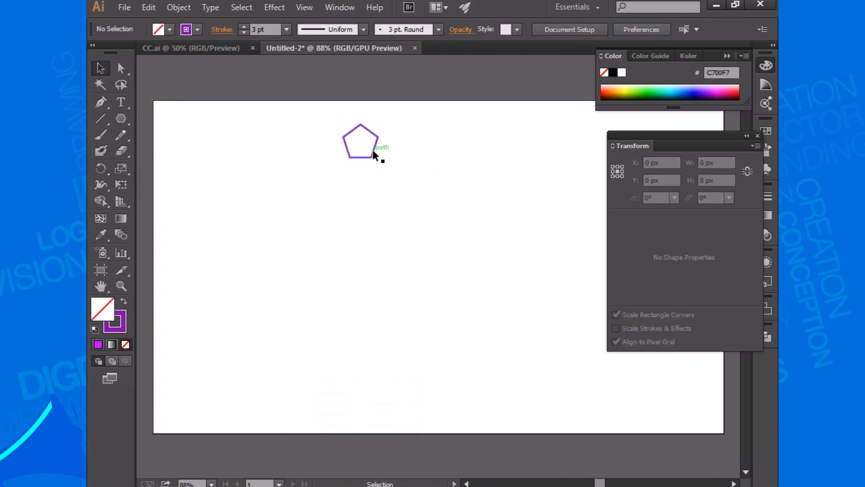
Rotate copies of the pentagon around a centre below it to build the ring
left_click(376, 154)
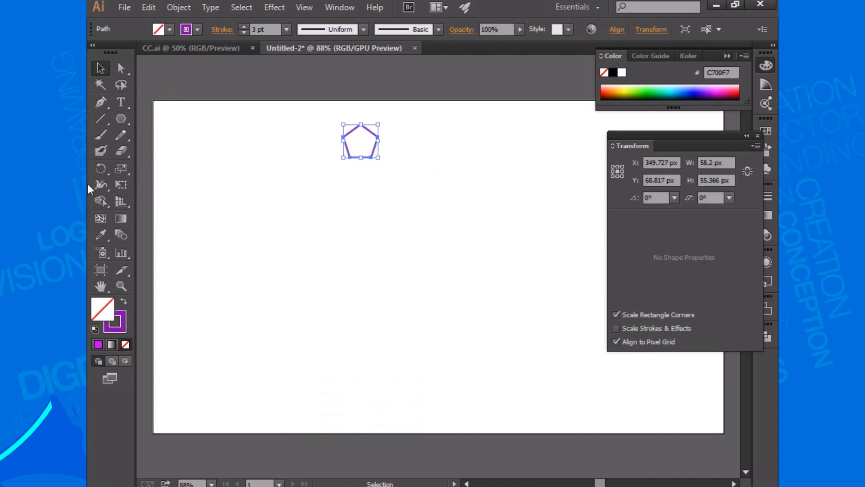
left_click(103, 167)
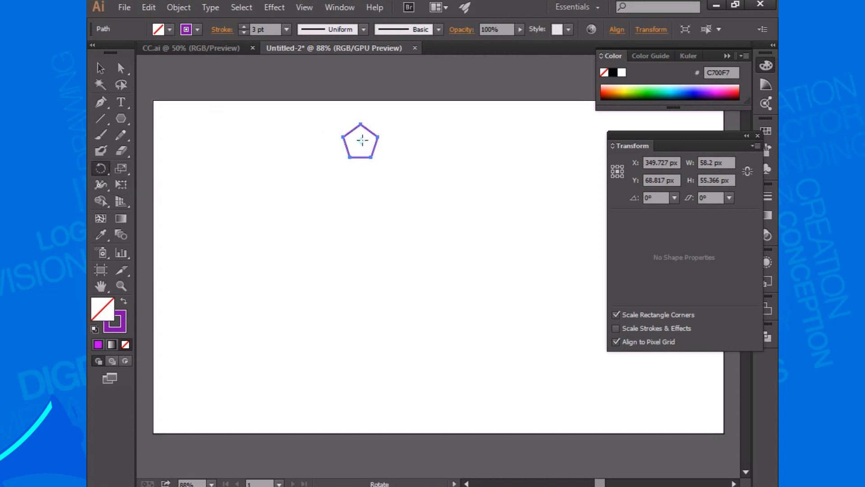
left_click(360, 253)
left_click_drag(378, 138, 399, 153)
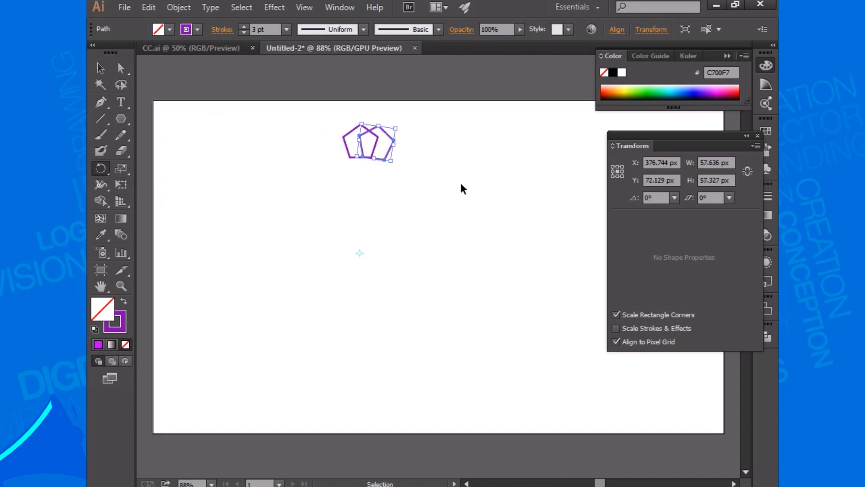
key("ctrl+d")
key("ctrl+d")
key("ctrl+d")
key("ctrl+d")
key("ctrl+d")
key("ctrl+d")
key("ctrl+d")
key("ctrl+d")
key("ctrl+d")
key("ctrl+d")
key("ctrl+d")
key("ctrl+d")
key("ctrl+d")
key("ctrl+d")
key("ctrl+d")
key("ctrl+d")
key("ctrl+d")
key("ctrl+d")
key("ctrl+d")
key("ctrl+d")
key("ctrl+d")
key("ctrl+d")
key("ctrl+d")
key("ctrl+d")
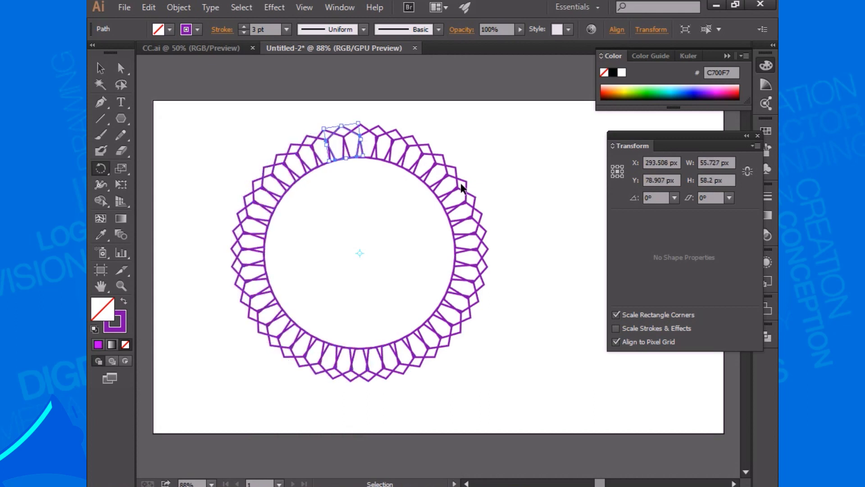
Select the whole pentagon ring and scale it down
left_click(101, 68)
left_click_drag(194, 109, 518, 359)
left_click_drag(488, 122, 444, 168)
left_click(241, 340)
Group the pentagons into one object and move the ring up and left
left_click_drag(191, 150, 425, 309)
right_click(423, 317)
left_click(464, 184)
left_click(448, 296)
mouse_move(437, 280)
left_mouse_down()
mouse_move(419, 249)
mouse_move(394, 265)
left_mouse_up()
key("ctrl+minus")
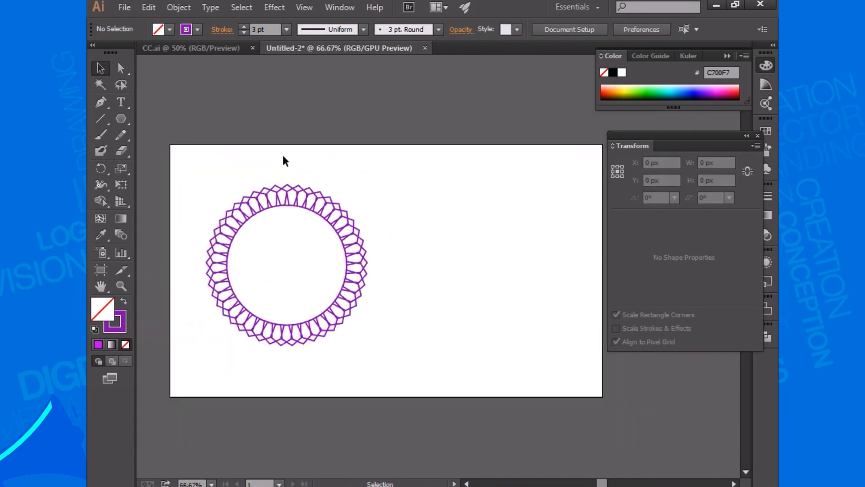
Show the rulers and drag out crossing vertical and horizontal guides
key("ctrl+r")
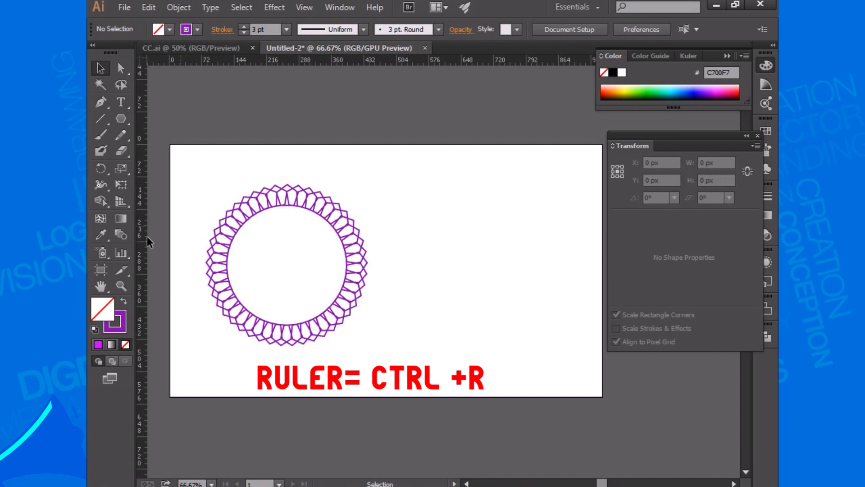
left_click_drag(141, 239, 494, 238)
mouse_move(428, 65)
left_mouse_down()
mouse_move(449, 261)
mouse_move(504, 262)
left_mouse_up()
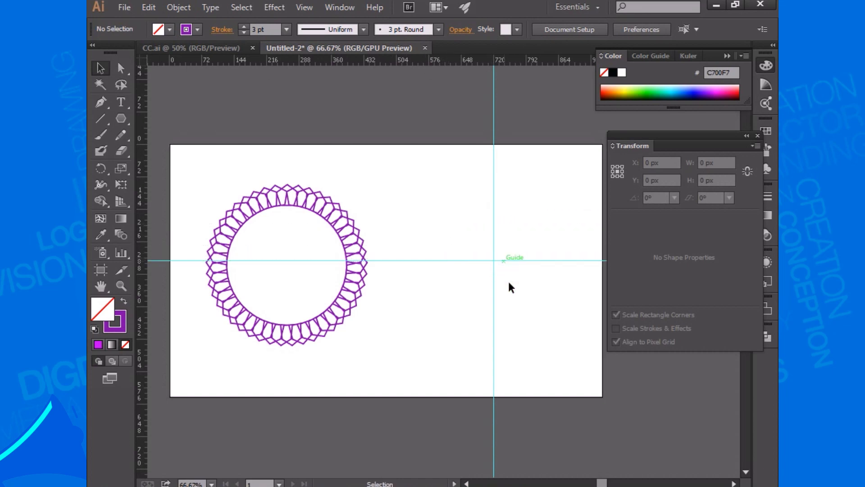
left_click_drag(524, 297, 499, 290)
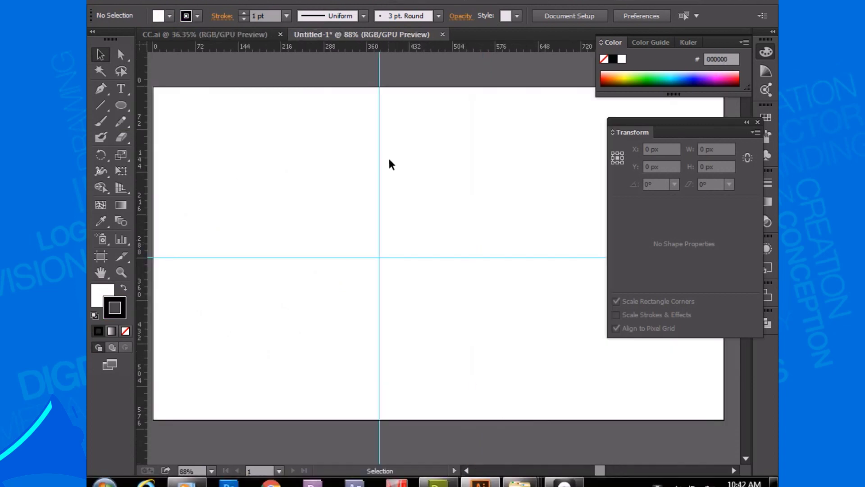
Draw a circle near the top-left and place an overlapping duplicate to its right
key("l")
mouse_move(280, 128)
left_mouse_down()
mouse_move(311, 158)
mouse_move(259, 152)
mouse_move(281, 150)
left_mouse_up()
left_click(101, 54)
left_click_drag(235, 118, 289, 159)
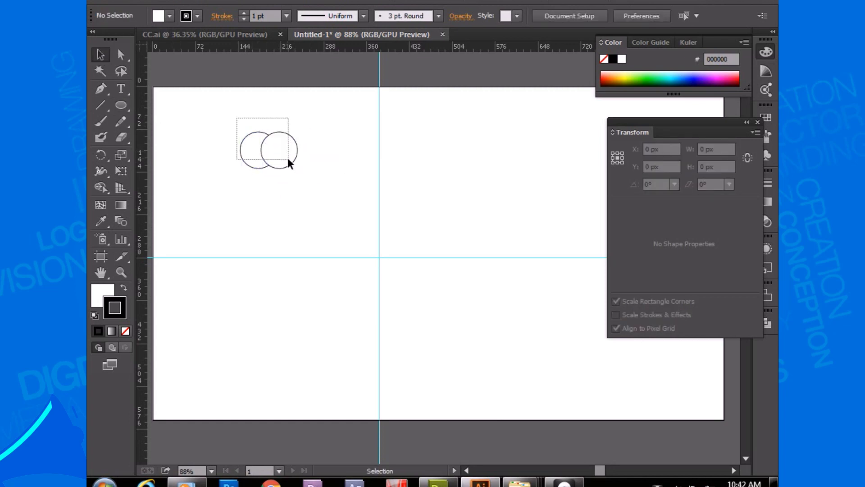
Intersect the two circles with Pathfinder to leave a lens shape
left_click(765, 155)
left_click(766, 323)
left_click_drag(615, 318, 456, 148)
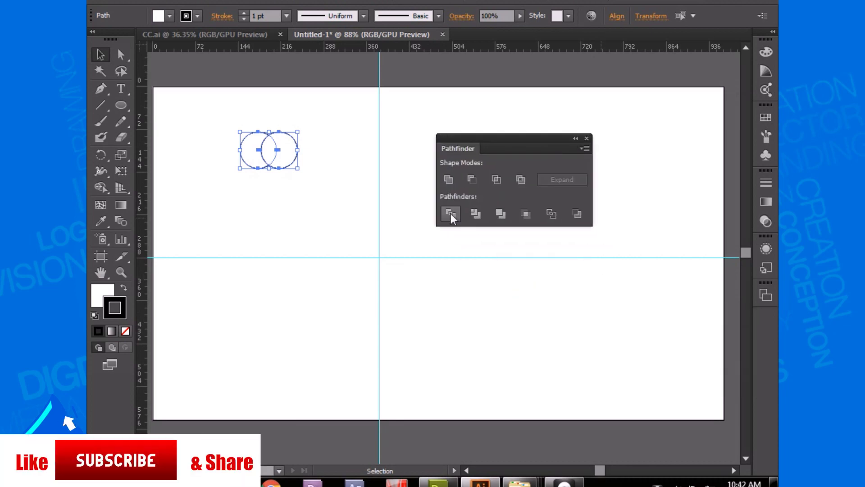
left_click(496, 179)
left_click(299, 168)
left_click(268, 152)
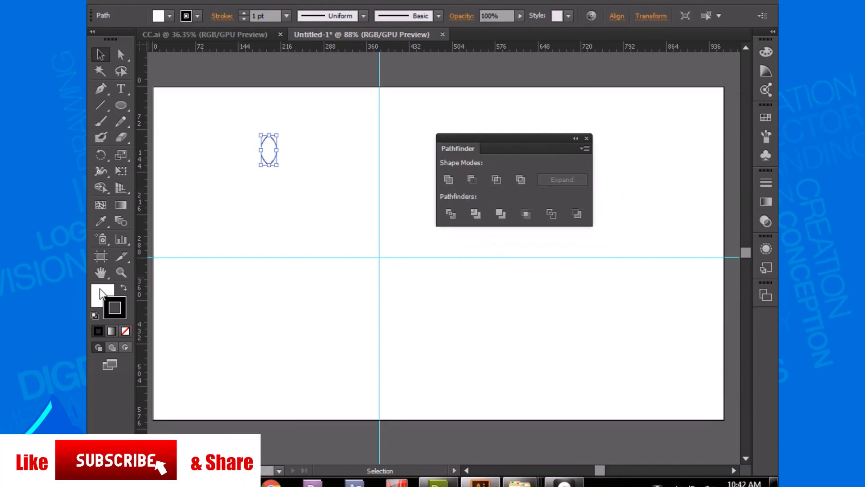
Fill the lens with saturated green and remove its stroke
double_click(104, 292)
left_click(469, 335)
left_click(437, 284)
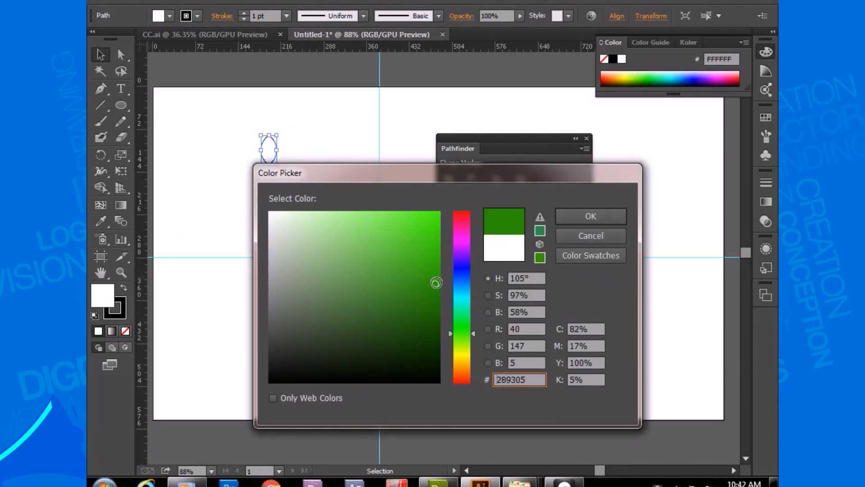
left_click(591, 216)
left_click(116, 308)
left_click(126, 331)
left_click(321, 208)
Tilt the green leaf about 60° clockwise
left_click_drag(507, 144, 658, 179)
left_click(271, 153)
left_click_drag(275, 132, 285, 140)
right_click(275, 159)
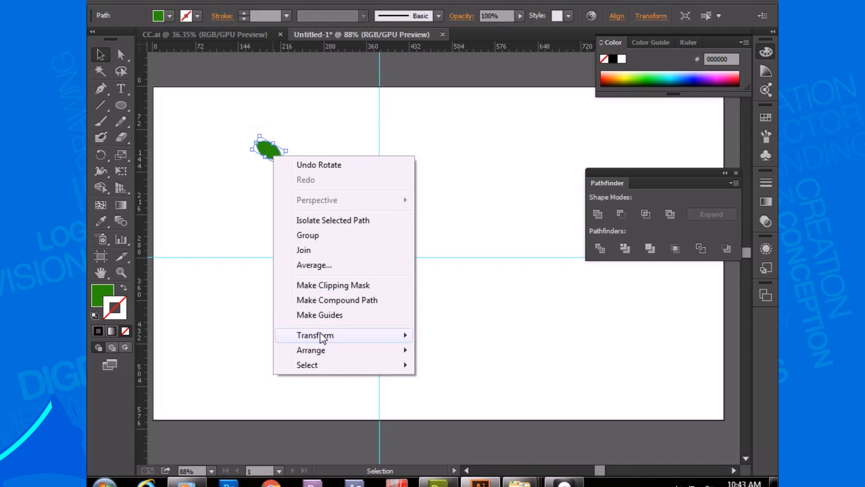
Make a vertically reflected copy of the leaf and move it below the original
left_click(435, 383)
left_click(544, 263)
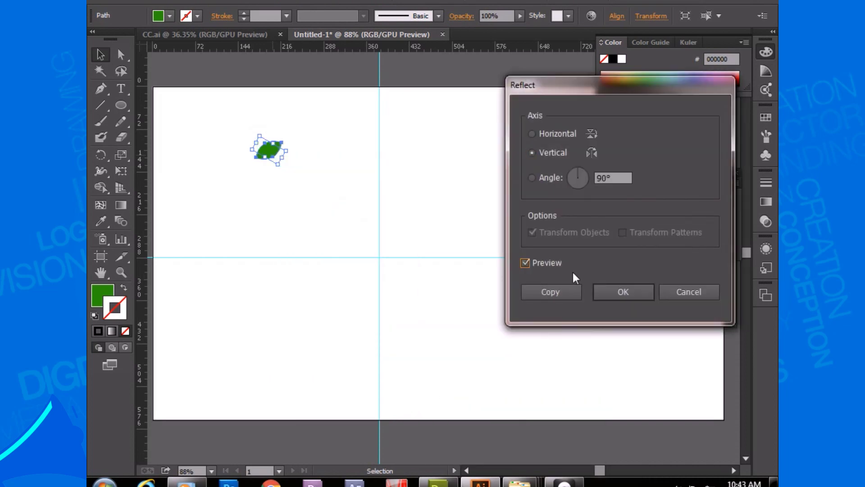
left_click(550, 292)
key("ctrl+plus")
key("ctrl+plus")
key("ctrl+plus")
key("ctrl+plus")
key("ctrl+plus")
left_click_drag(280, 145, 282, 231)
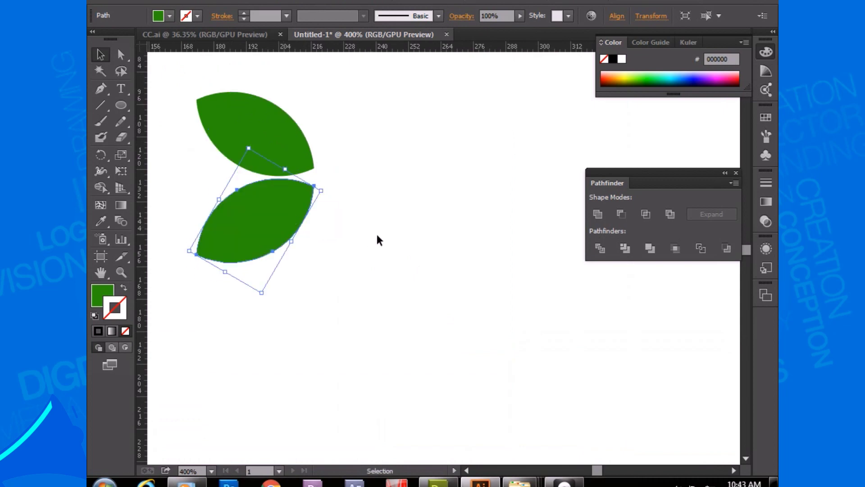
Rotate both leaves upright into a matching pair
left_click_drag(212, 295, 194, 270)
left_click_drag(293, 205, 309, 218)
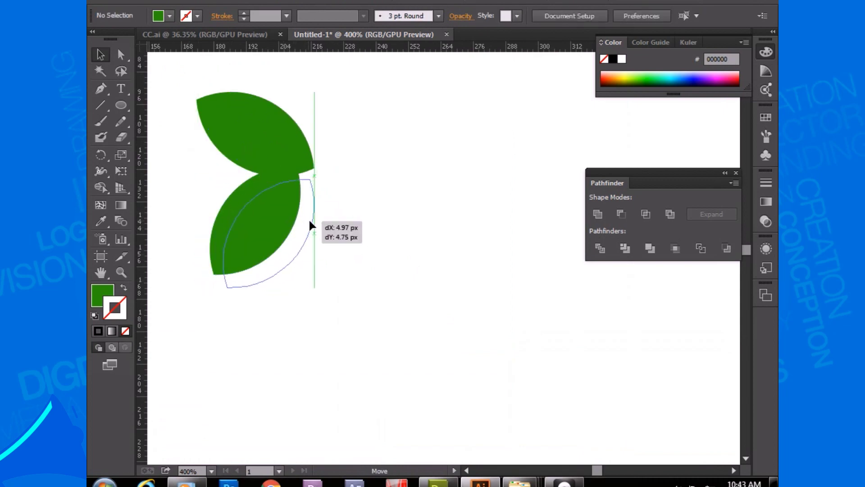
left_click(302, 149)
left_click_drag(337, 140, 390, 180)
left_click(298, 198)
left_click_drag(219, 289, 239, 278)
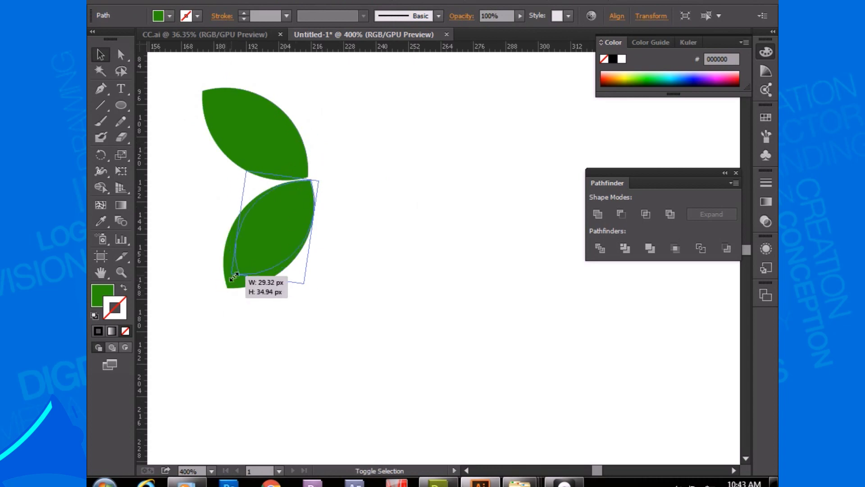
left_click(309, 218)
Group the two leaves and shrink the group
key("ctrl+a")
right_click(286, 217)
left_click(326, 277)
left_click_drag(202, 275, 235, 248)
left_click(235, 247)
left_click(292, 215)
Shrink the leaf pair further and place it on the vertical guide
key("ctrl+minus")
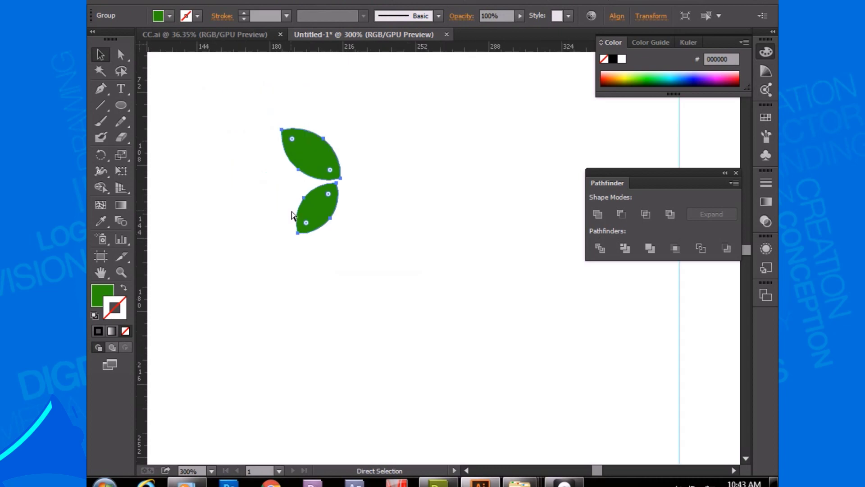
key("ctrl+minus")
key("ctrl+minus")
key("ctrl+minus")
key("ctrl+plus")
left_click_drag(270, 157, 446, 168)
left_click(272, 174)
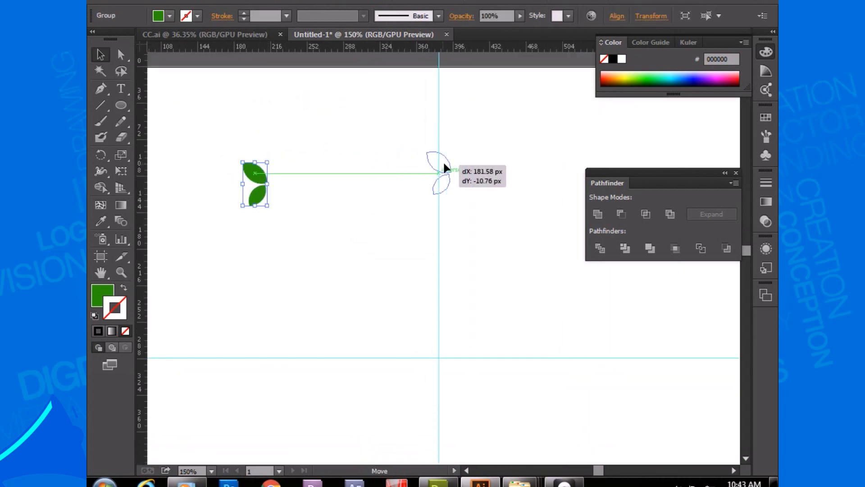
left_click_drag(446, 169, 441, 168)
left_click(467, 182)
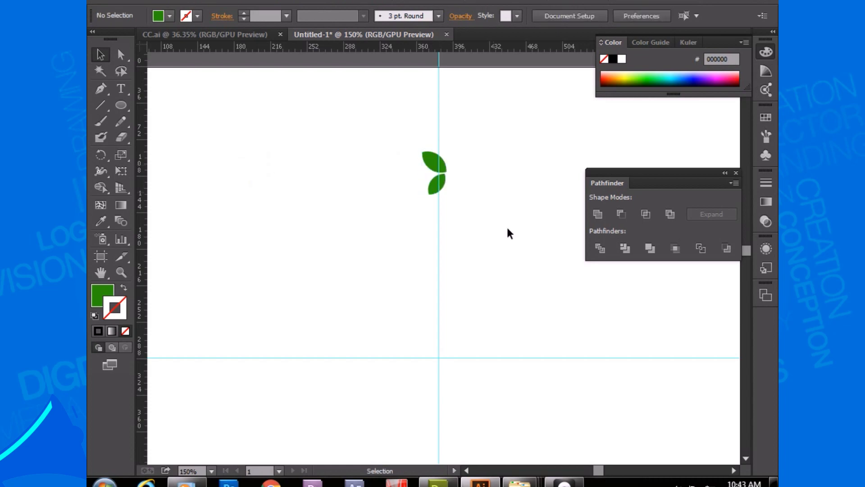
scroll(502, 220, "down", 1)
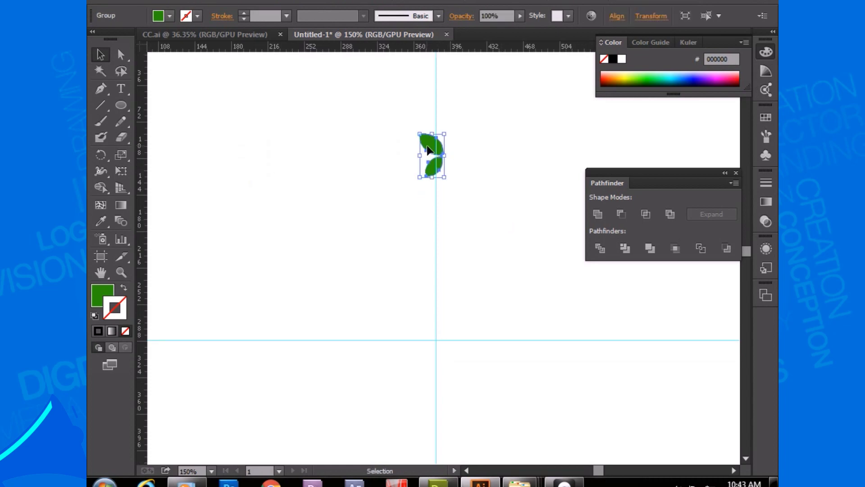
key("r")
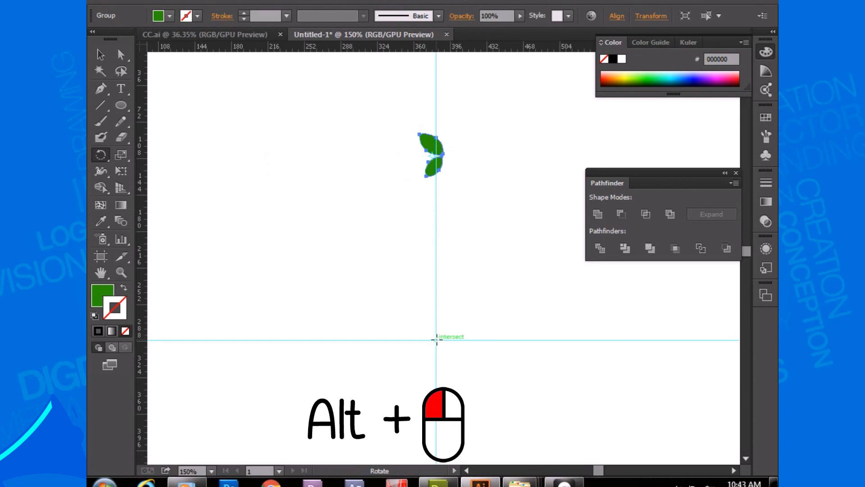
Repeat the leaf pair in 6° rotated copies around the guide crossing to close the wreath
left_click(435, 339, "alt")
type("6")
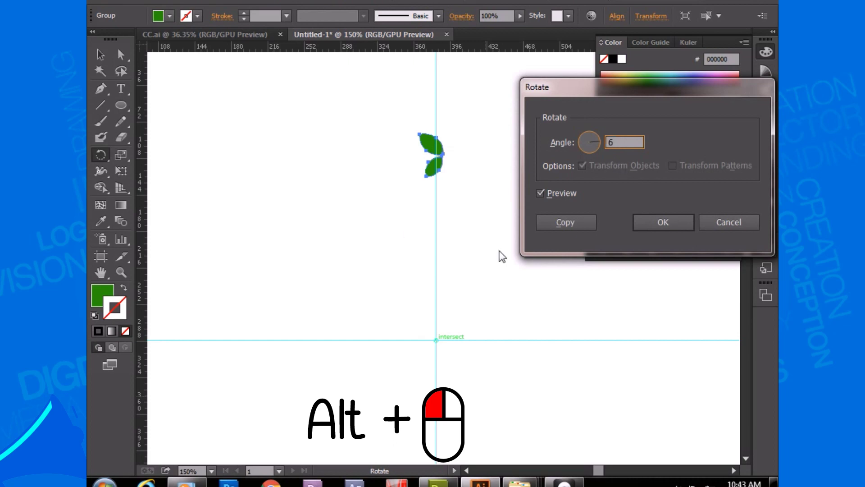
left_click(576, 228)
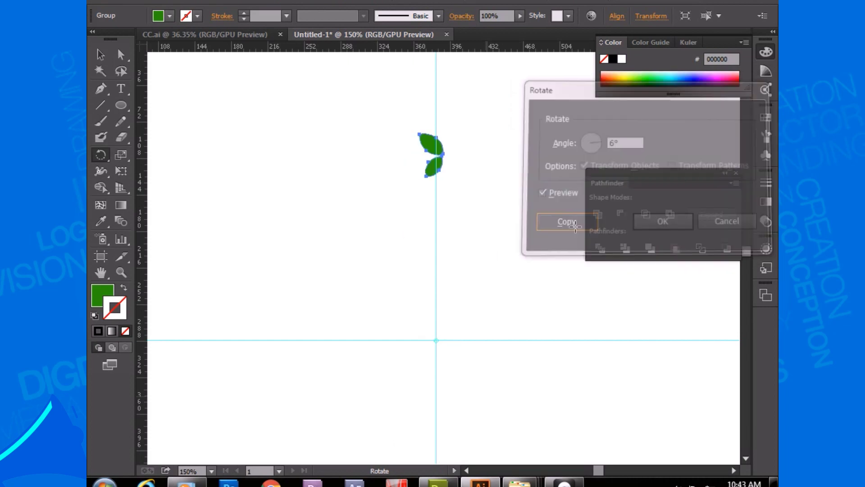
key("ctrl+d")
key("ctrl+d")
key("ctrl+d")
key("ctrl+d")
key("ctrl+d")
key("ctrl+d")
key("ctrl+d")
key("ctrl+d")
key("ctrl+d")
key("ctrl+d")
key("ctrl+d")
key("ctrl+d")
key("ctrl+d")
key("ctrl+d")
key("ctrl+d")
key("ctrl+d")
key("ctrl+d")
key("ctrl+d")
key("ctrl+d")
key("ctrl+d")
key("ctrl+d")
key("ctrl+d")
key("ctrl+d")
key("ctrl+d")
key("ctrl+d")
key("ctrl+d")
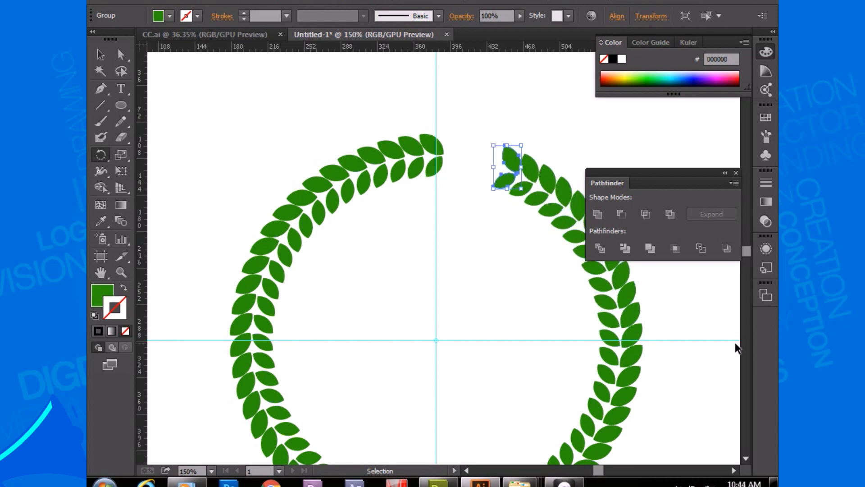
key("ctrl+d")
key("ctrl+d")
key("ctrl+d")
key("ctrl+d")
Hide the guides and select the entire finished wreath
key("v")
left_click(211, 139)
key("ctrl+minus")
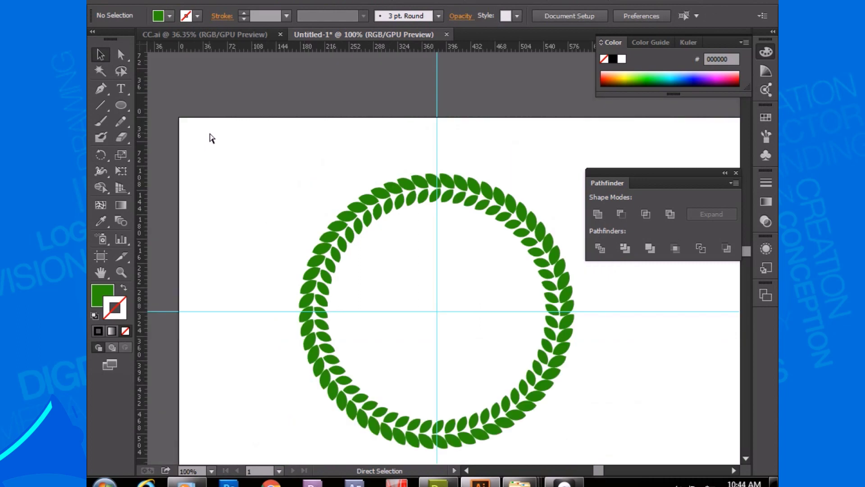
mouse_move(474, 284)
left_mouse_down()
mouse_move(468, 214)
mouse_move(467, 229)
left_mouse_up()
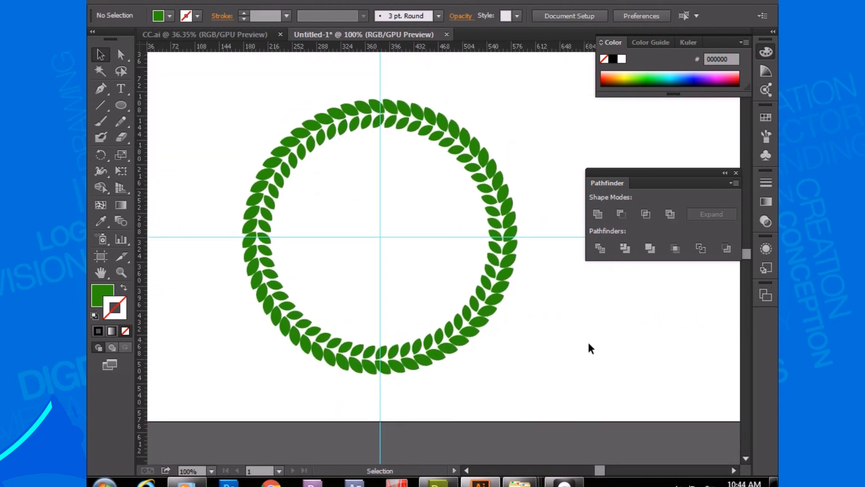
key("ctrl+semicolon")
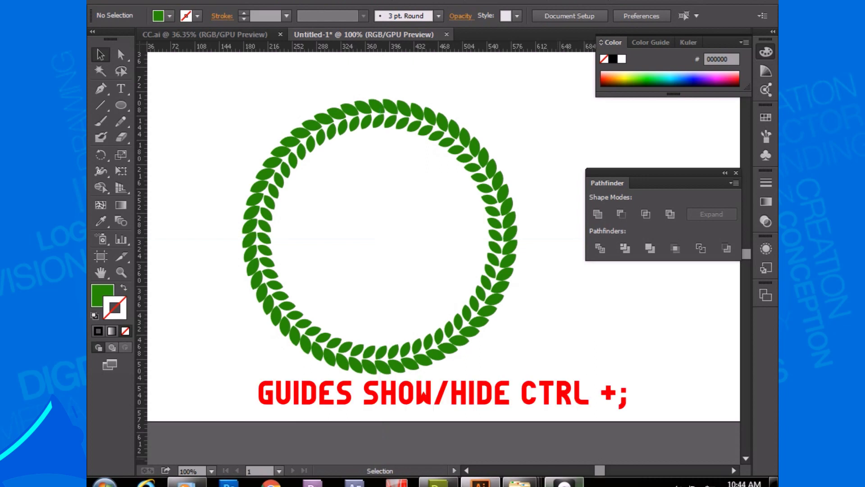
mouse_move(211, 104)
left_mouse_down()
mouse_move(469, 327)
mouse_move(547, 412)
left_mouse_up()
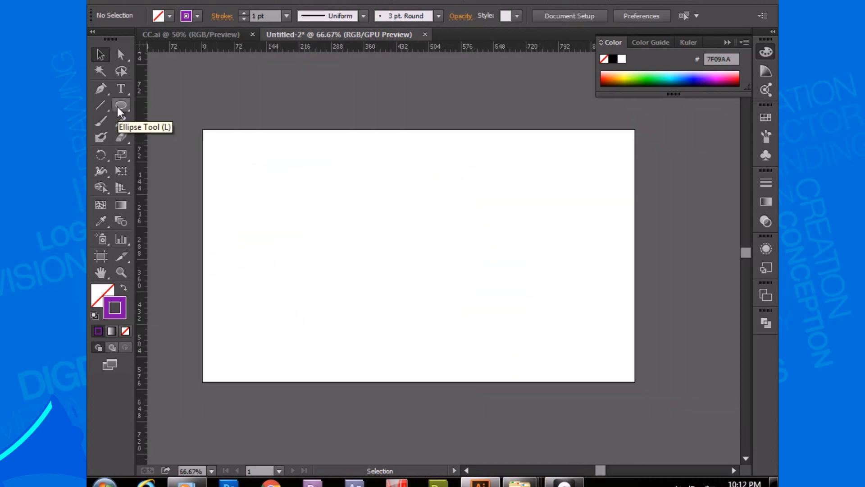
Draw a large circle in the artboard centre with a yellow fill and no outline
left_click(120, 106)
left_click_drag(349, 215, 440, 348)
key("v")
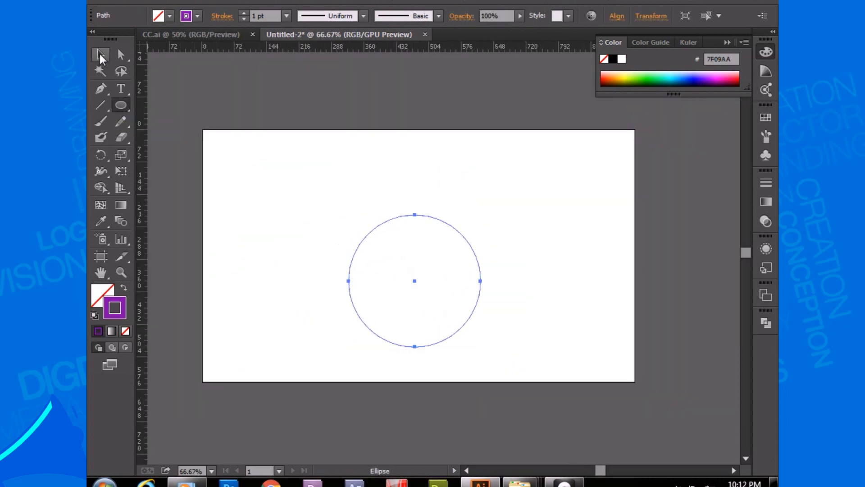
double_click(102, 295)
left_click(467, 359)
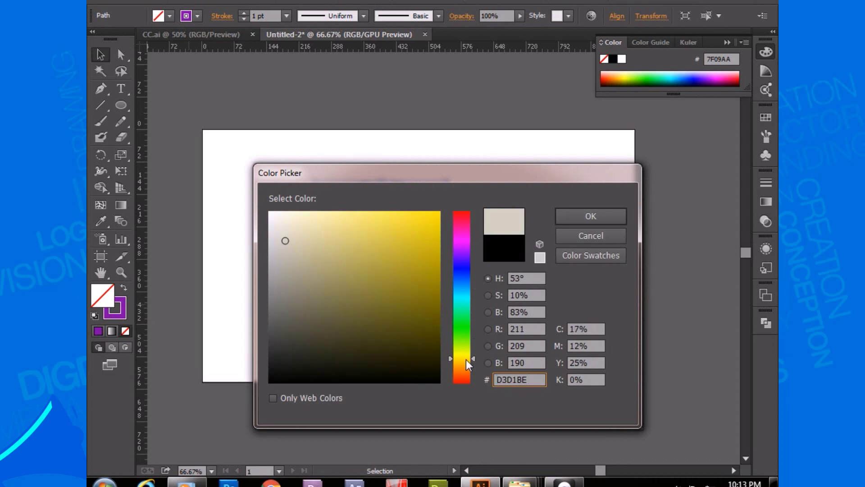
left_click(439, 211)
left_click(591, 216)
left_click(125, 330)
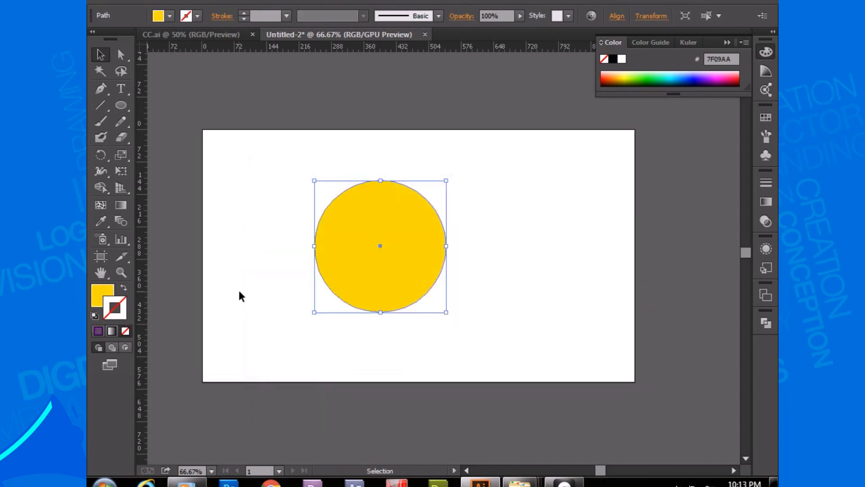
left_click(239, 296)
left_click(121, 107)
Create a three-sided yellow triangle and place it at the top of the circle
left_click_drag(125, 109, 158, 106)
left_click_drag(325, 166, 335, 166)
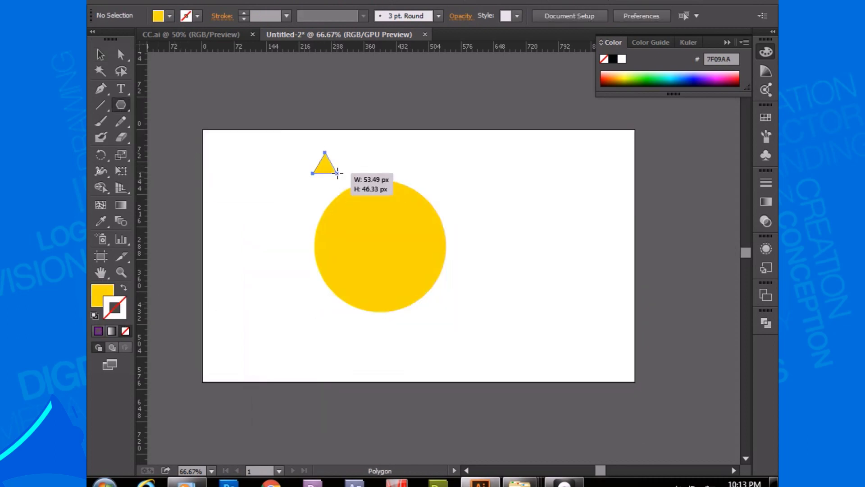
key("Delete")
left_click(121, 105)
left_click(276, 174)
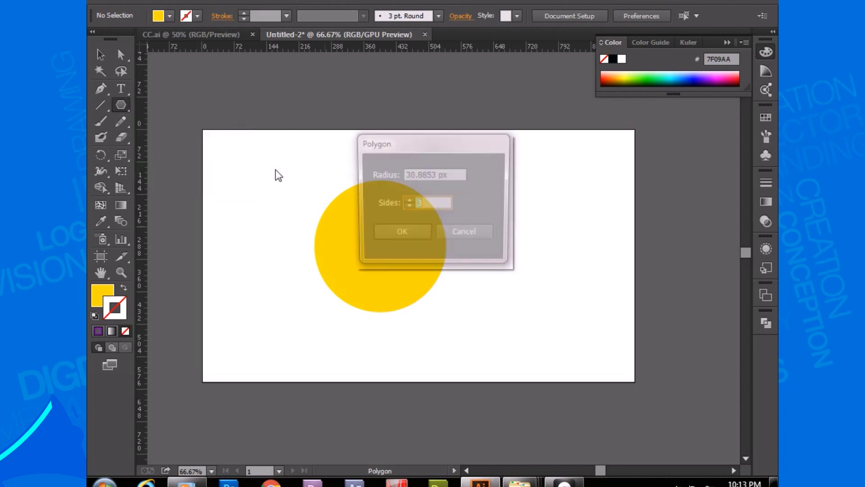
left_click(406, 232)
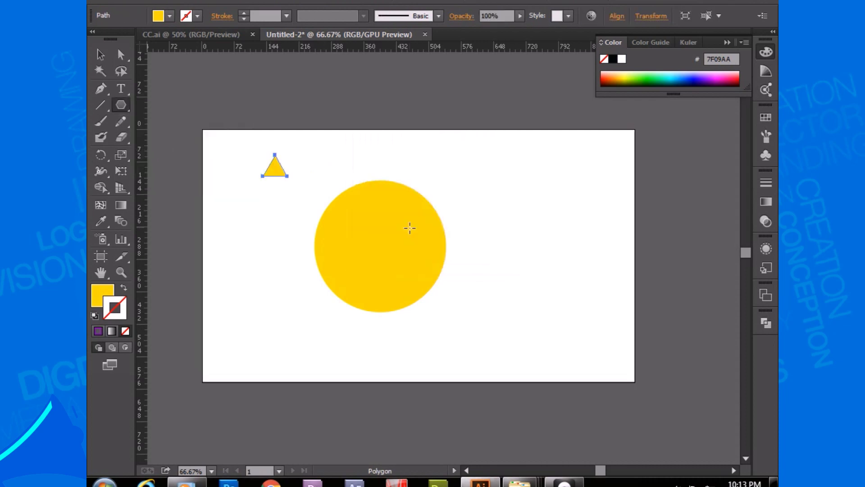
left_click(97, 58)
left_click_drag(278, 173, 380, 177)
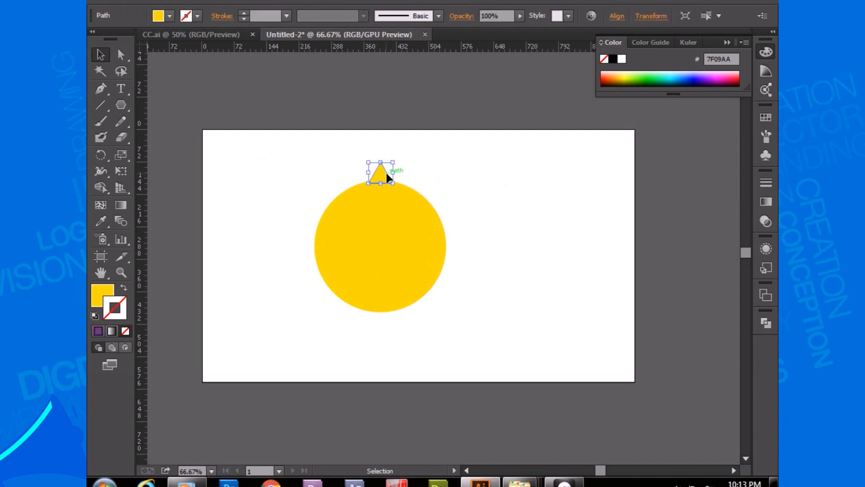
Repeat rotated copies of the triangle around the circle's centre to form the rays
key("r")
left_click(381, 245, "alt")
left_click(571, 224)
key("ctrl+d")
key("ctrl+d")
key("ctrl+d")
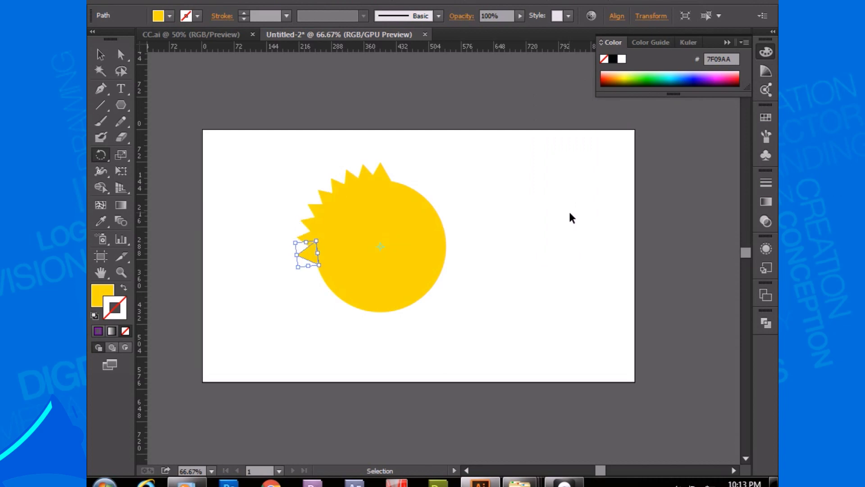
key("ctrl+d")
key("ctrl+d")
key("ctrl+d")
key("ctrl+d")
key("ctrl+d")
key("ctrl+d")
key("ctrl+d")
key("ctrl+d")
key("ctrl+d")
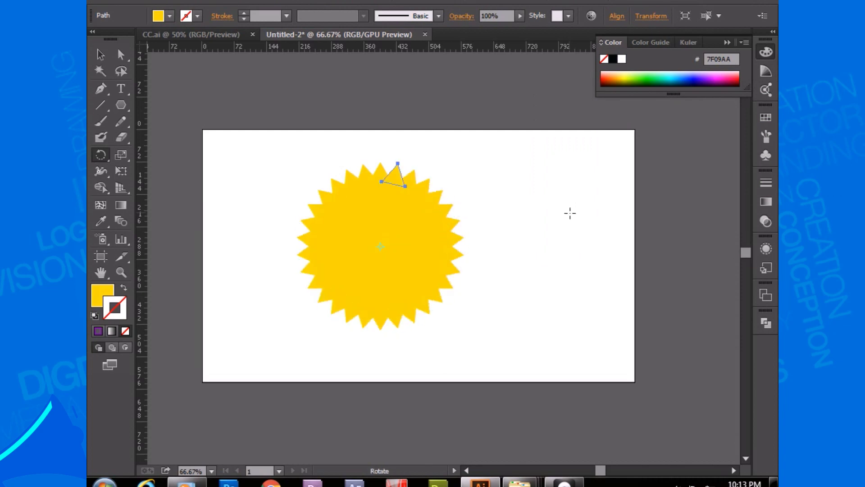
Recolour the inner circle orange FFB600 and draw a small circle beside the sun
left_click(101, 54)
left_click(415, 265)
double_click(96, 301)
type("FFB600")
left_click(591, 214)
left_click(543, 205)
left_click_drag(121, 105, 186, 137)
left_click_drag(254, 216, 253, 230)
Fill the small circle white and move it onto the orange disc as an eye
key("v")
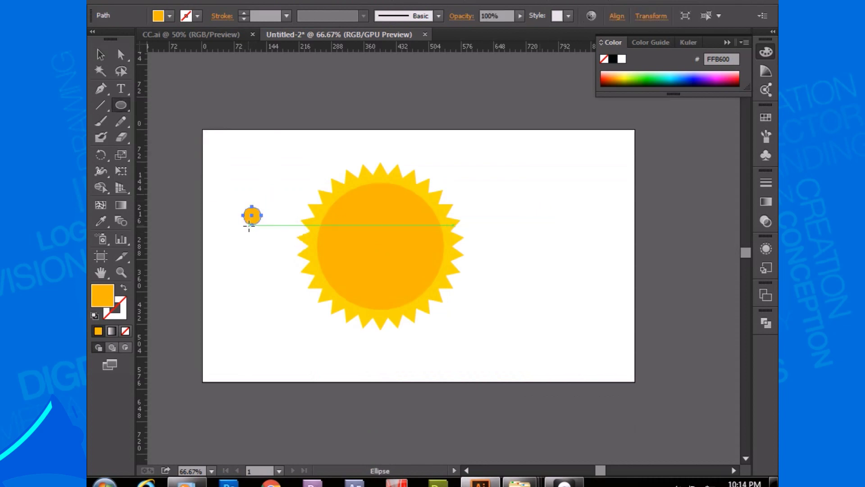
double_click(103, 295)
left_click(591, 215)
left_click_drag(248, 216, 355, 243)
Add a smaller black pupil circle inside the white eye
key("ctrl+plus")
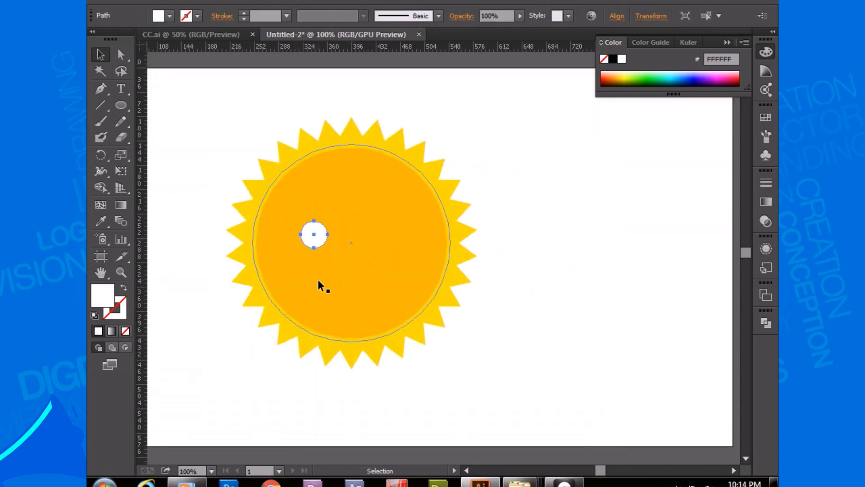
left_click_drag(328, 221, 311, 238)
double_click(102, 296)
left_click(590, 215)
left_click(505, 221)
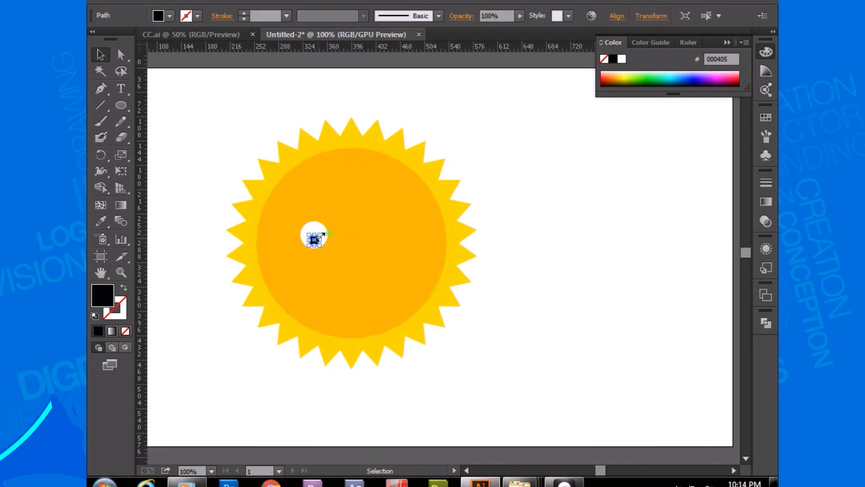
left_click_drag(317, 242, 323, 233)
Group the eye with its pupil, copy it rightward as a second eye, and draw a mouth line
key("ctrl+plus")
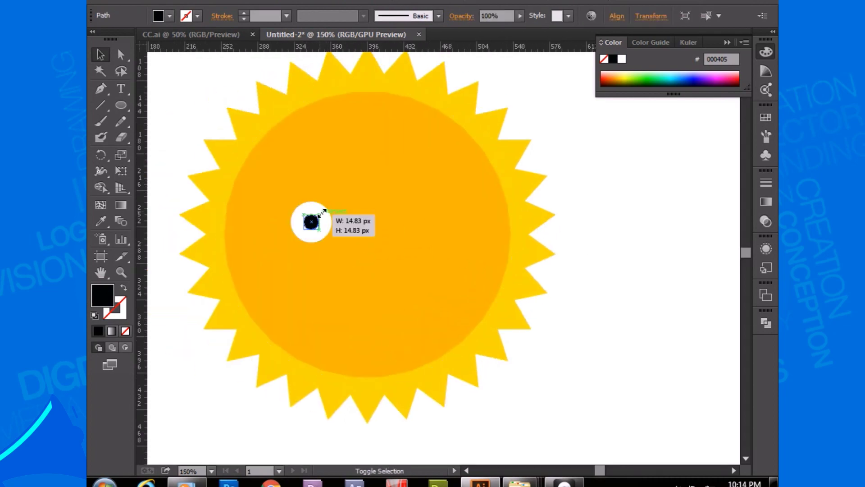
left_click(318, 245, "shift")
key("ctrl+g")
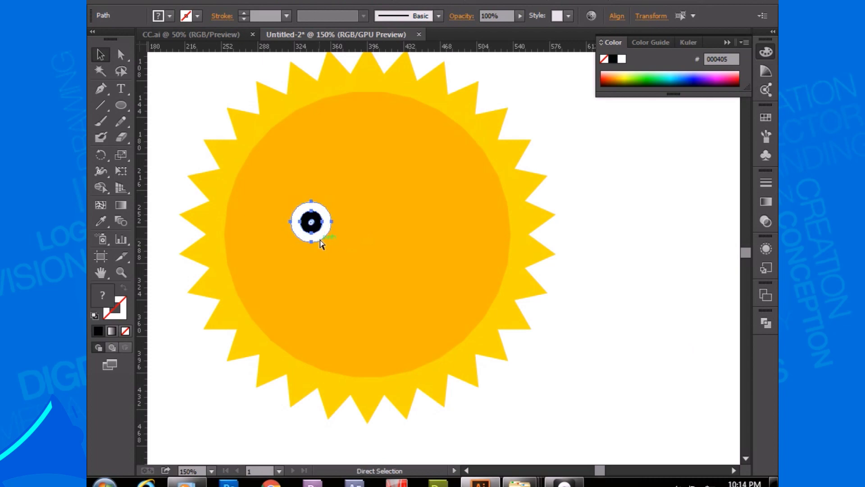
left_click_drag(318, 246, 422, 246)
left_click(653, 358)
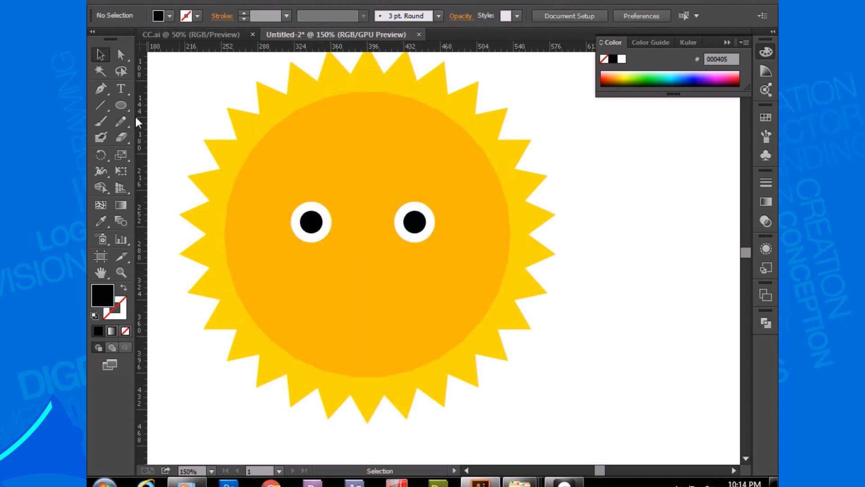
left_click(100, 105)
left_click_drag(303, 296, 423, 294)
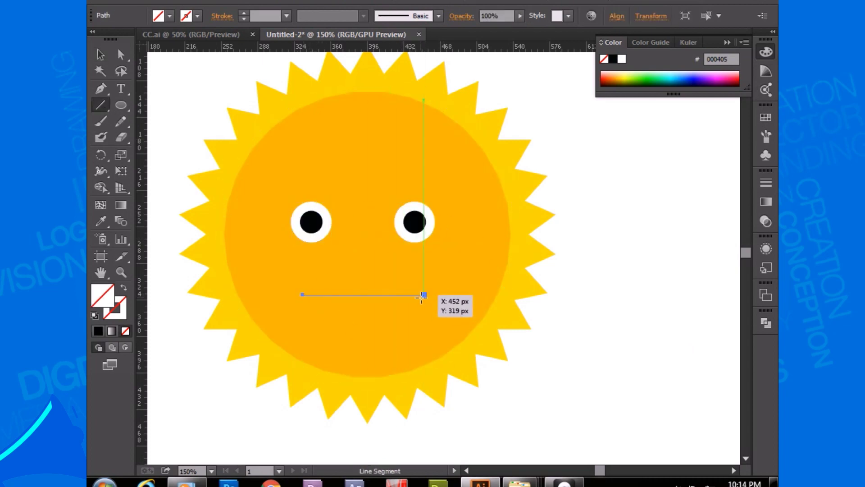
Give the mouth line the sun's yellow as its stroke and bend it into a smile
left_click(100, 221)
left_click(238, 160)
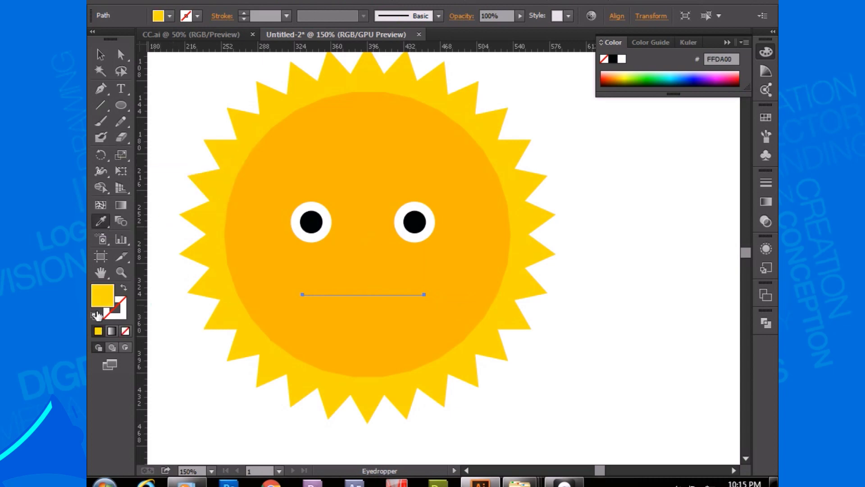
key("shift+x")
key("backslash")
left_click_drag(100, 89, 149, 137)
left_click_drag(363, 295, 367, 319)
Make the smile's stroke 6 pt thick and dark brown
key("v")
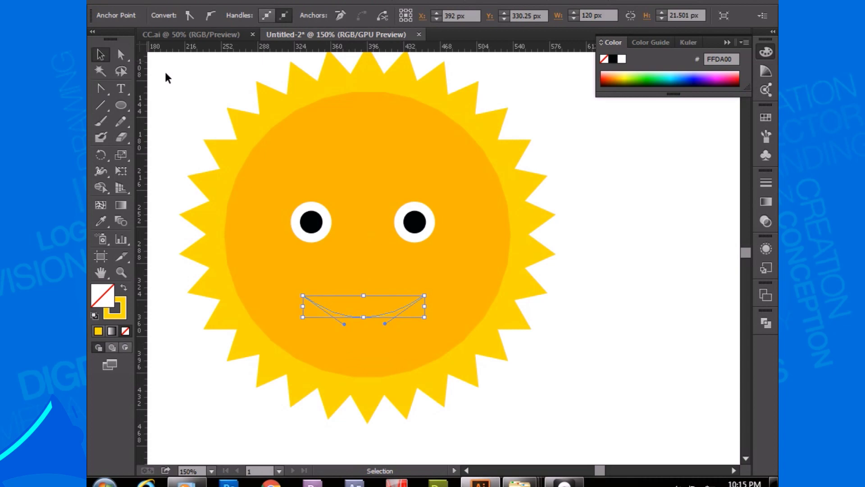
left_click(193, 126)
left_click(363, 317)
left_click(244, 14)
left_click(243, 14)
left_click(607, 355)
left_click(364, 317)
double_click(115, 308)
left_click_drag(463, 348, 463, 377)
left_click(432, 291)
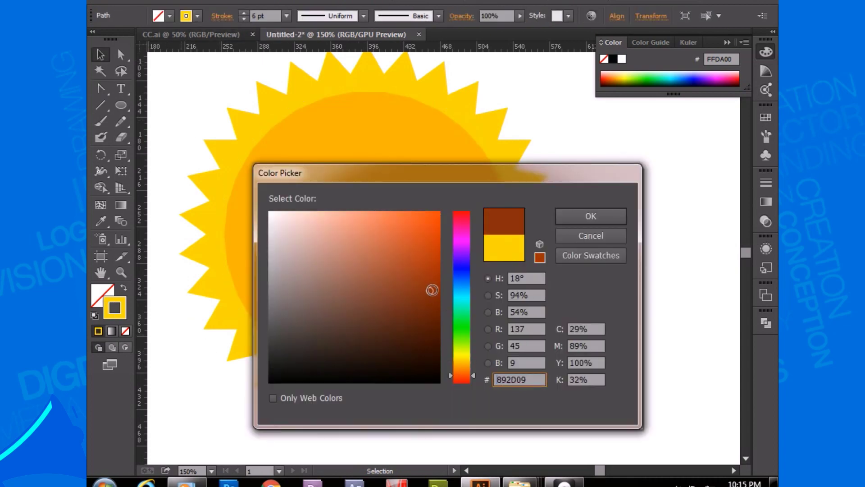
left_click(591, 216)
left_click(676, 266)
Draw short ticks at both ends of the smile and select all three mouth pieces
left_click(100, 106)
left_click_drag(290, 298, 302, 285)
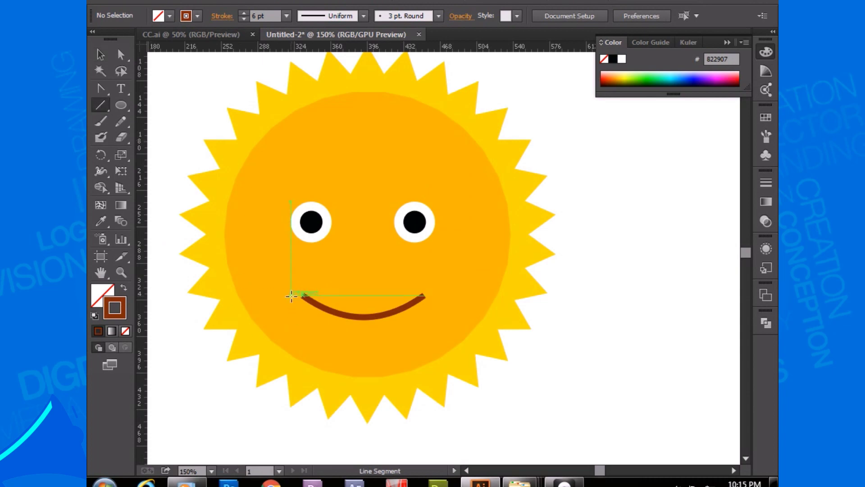
left_click_drag(424, 285, 436, 299)
left_click(100, 54)
key("ctrl+shift+a")
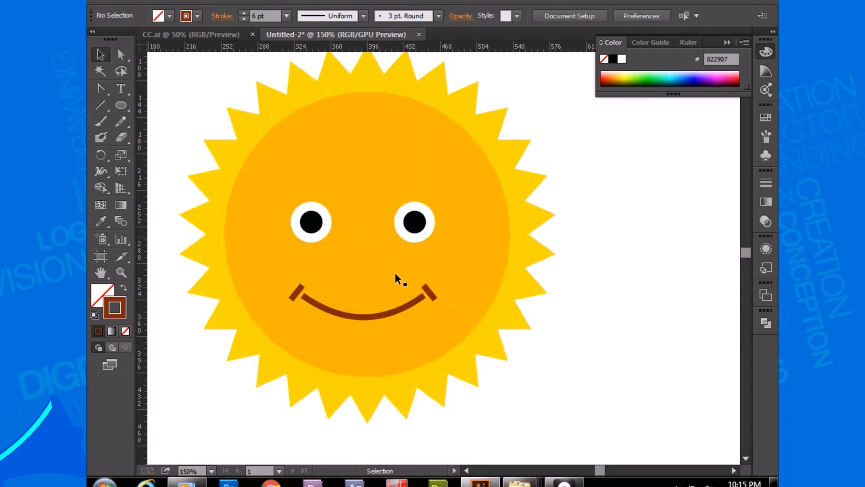
left_click(298, 293)
left_click(351, 313, "shift")
left_click(432, 294, "shift")
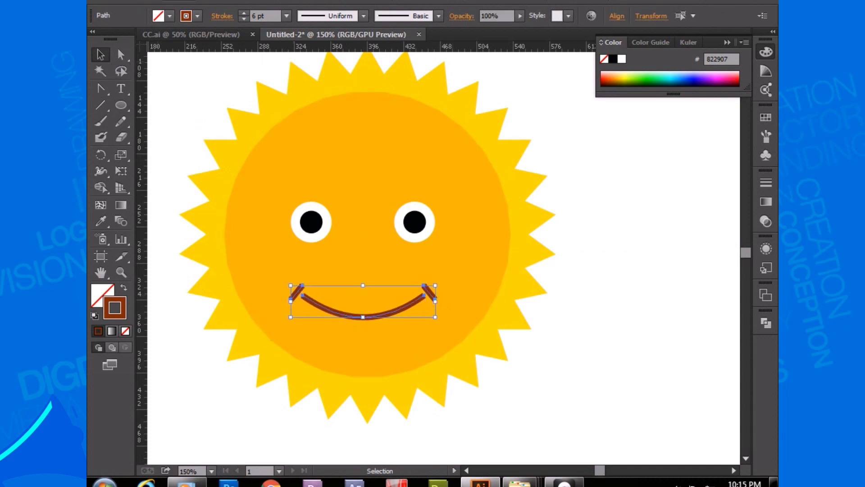
left_click(579, 348)
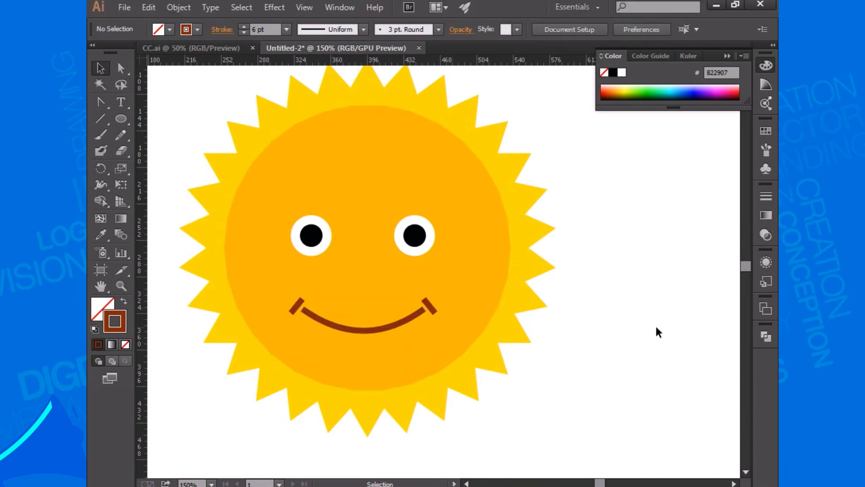
key("ctrl+minus")
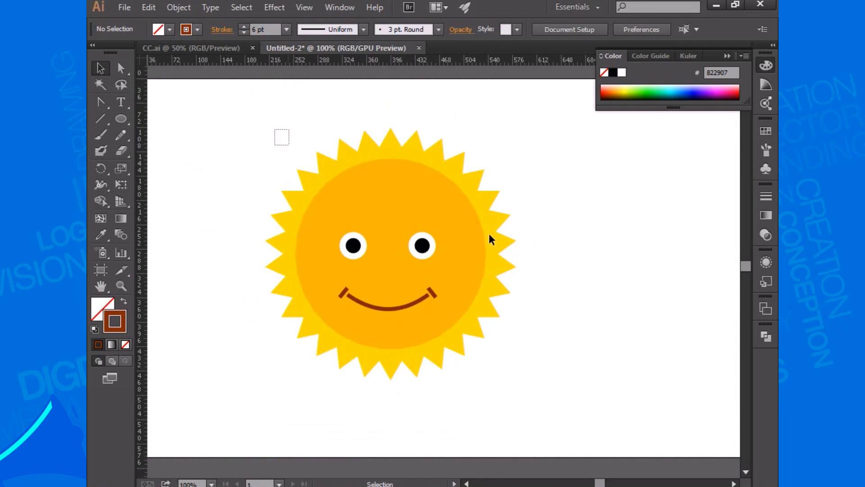
left_click_drag(277, 134, 572, 366)
right_click(462, 292)
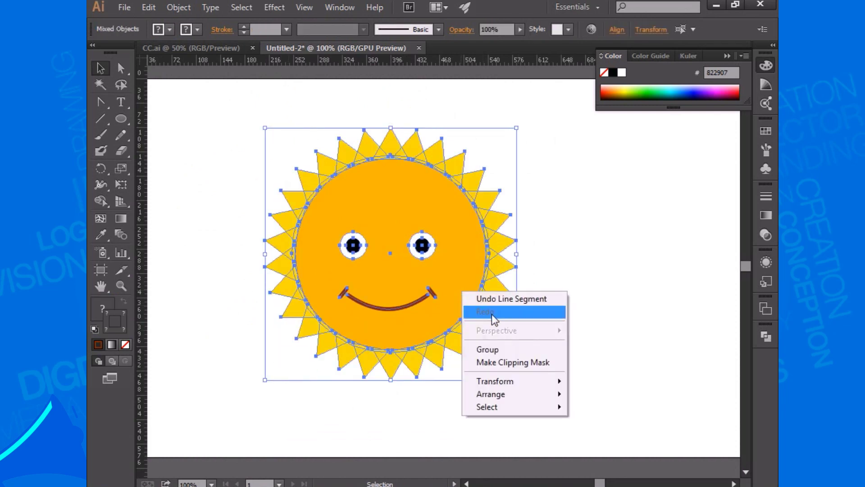
left_click(504, 351)
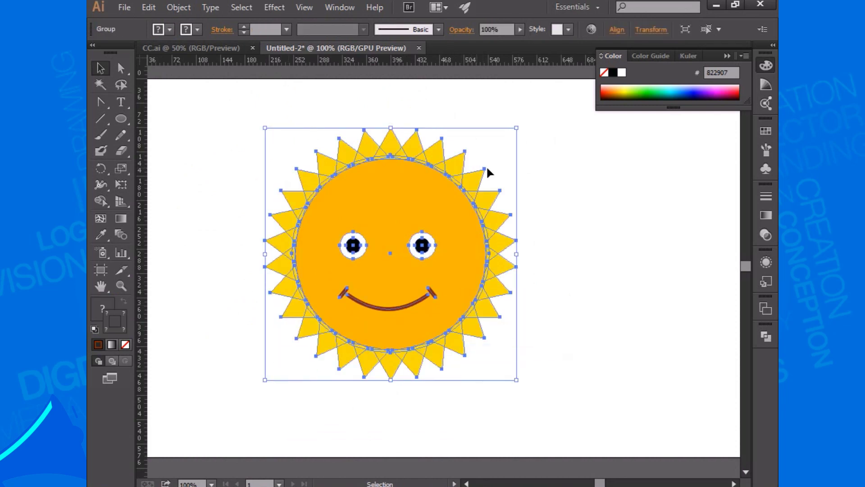
left_click_drag(518, 130, 445, 199)
left_click(503, 295)
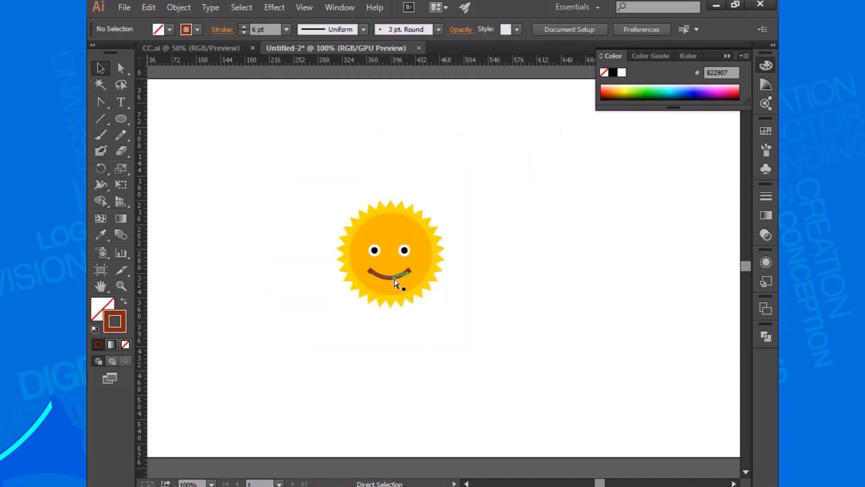
key("ctrl+z")
left_click(596, 335)
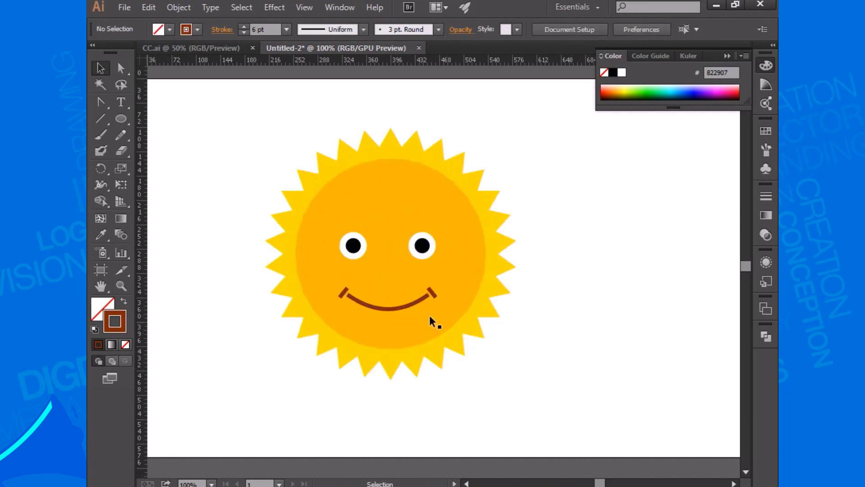
right_click(408, 308)
left_click(437, 379)
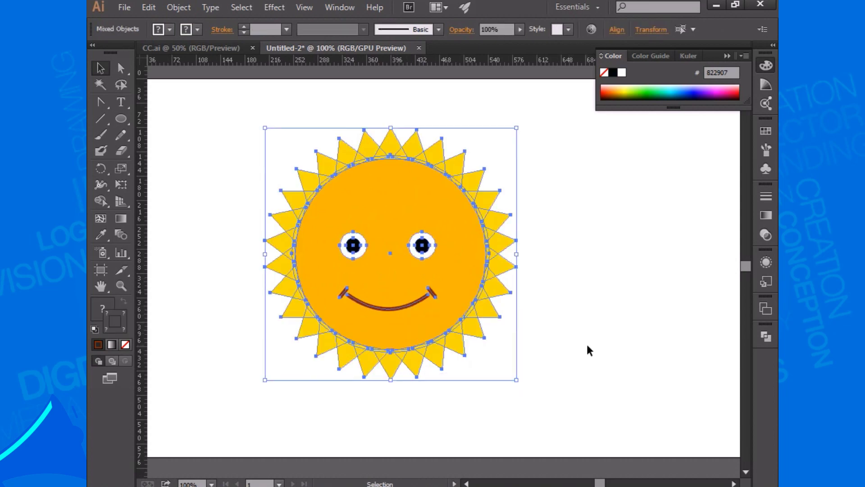
Stretch the smile slightly wider to the right
left_click(589, 349)
left_click(392, 308, "shift")
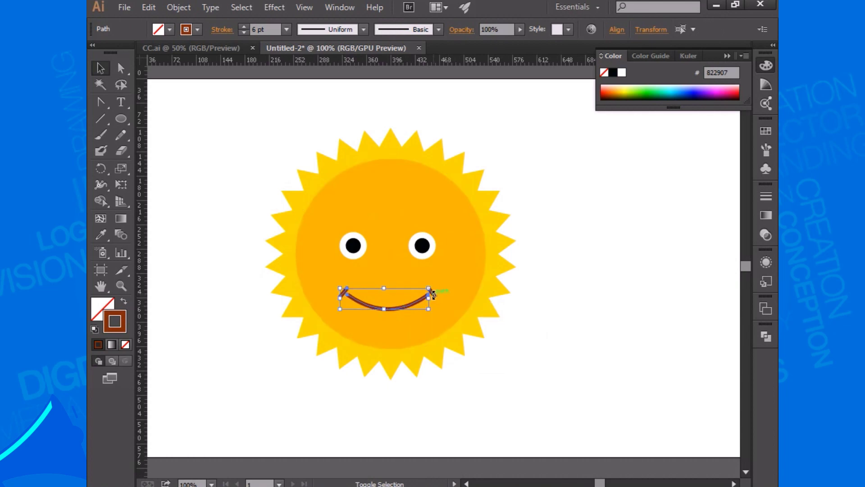
left_click_drag(433, 300, 441, 300)
Expand the smile's stroke into a filled shape with Fill unchecked
left_click(179, 7)
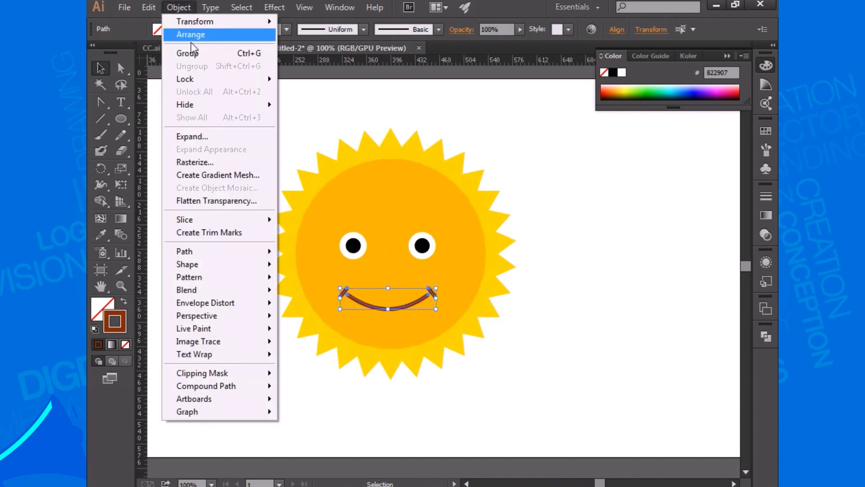
left_click(203, 138)
left_click(375, 202)
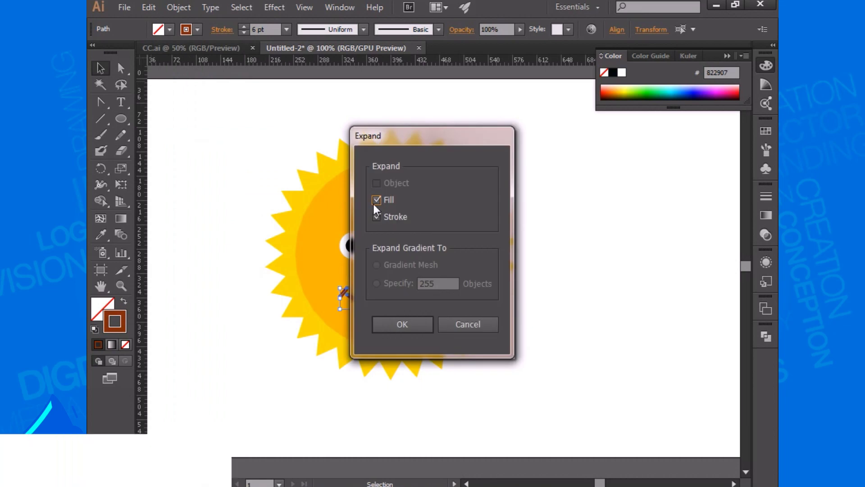
left_click(411, 320)
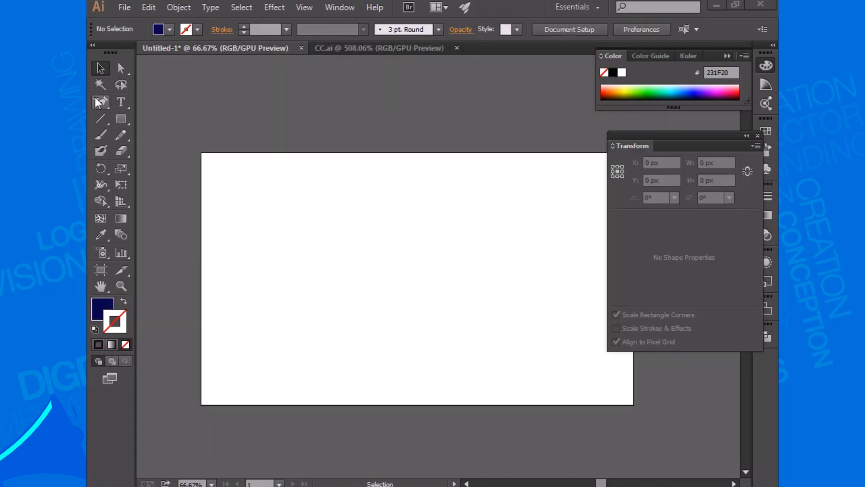
Draw a tall navy rectangle and make its bottom pointed by adding a mid point and removing corners
key("m")
left_click_drag(382, 185, 392, 329)
left_click_drag(101, 102, 140, 126)
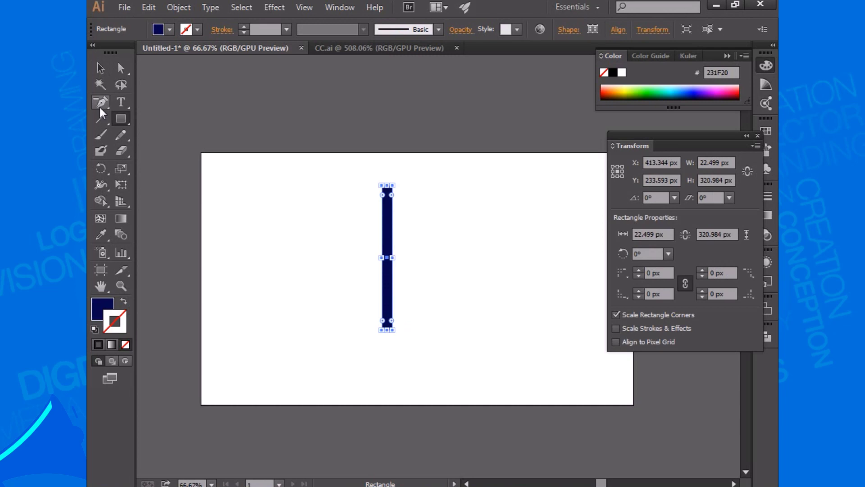
key("ctrl+plus")
key("ctrl+plus")
key("ctrl+plus")
left_click_drag(337, 393, 392, 219)
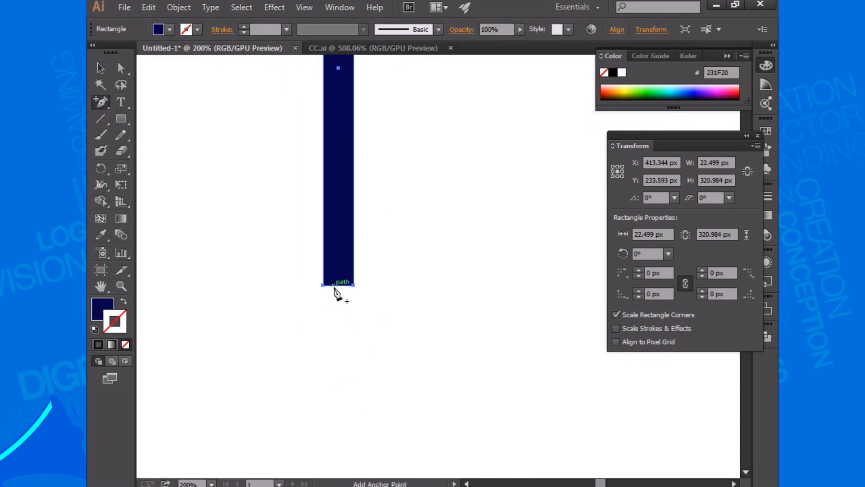
left_click(333, 285)
scroll(374, 302, "up", 3)
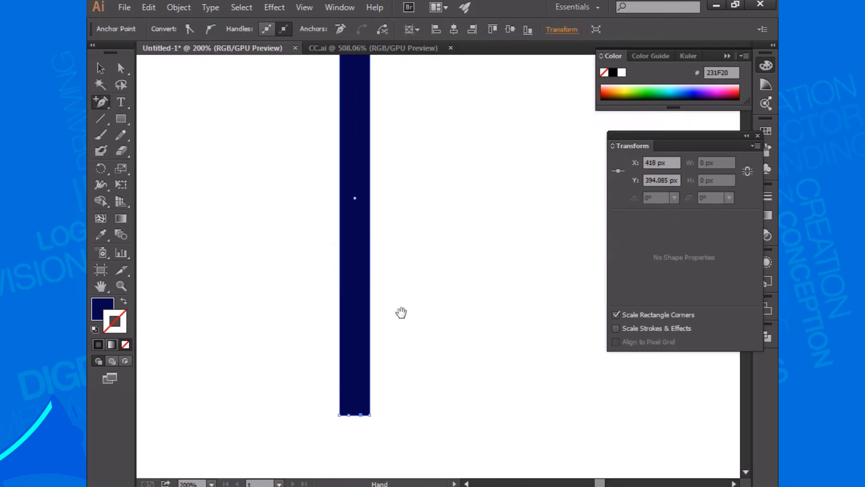
left_click(340, 245)
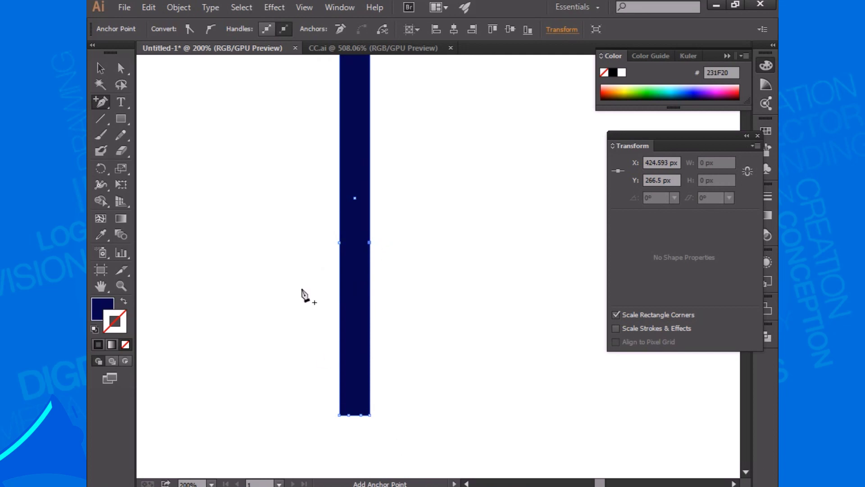
left_click(339, 414, "alt")
left_click(370, 414, "alt")
Add a mid point on the top edge and remove the top corners to point the top
left_click_drag(414, 176, 419, 342)
left_click(361, 146)
left_click(375, 146, "alt")
key("v")
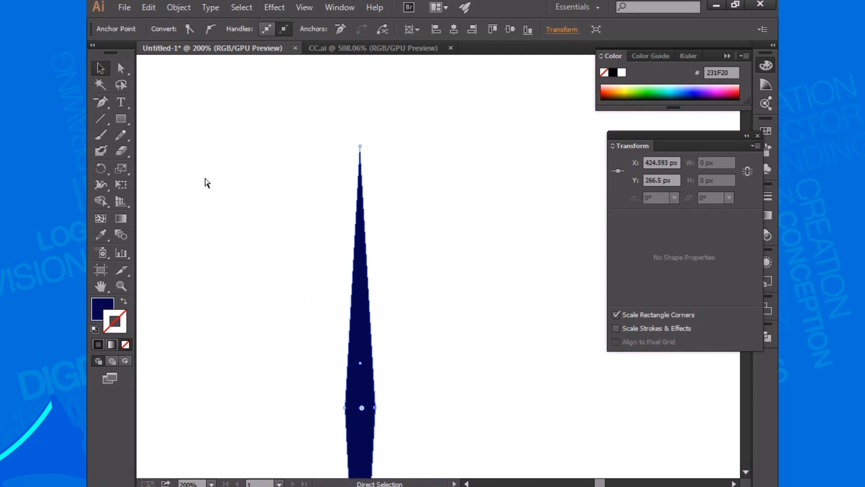
key("ctrl+1")
scroll(456, 390, "down", 5)
Stretch the spike taller and narrower into a slim needle shape
key("a")
left_click(374, 227)
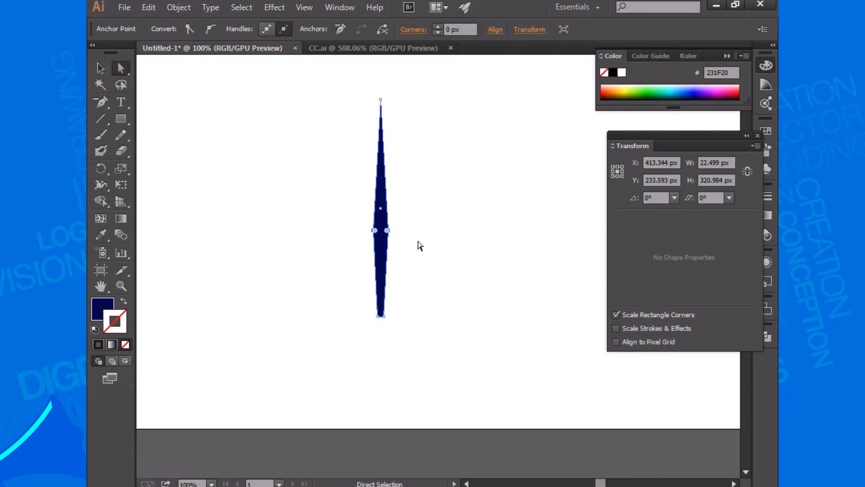
left_click(100, 68)
left_click_drag(381, 317, 381, 354)
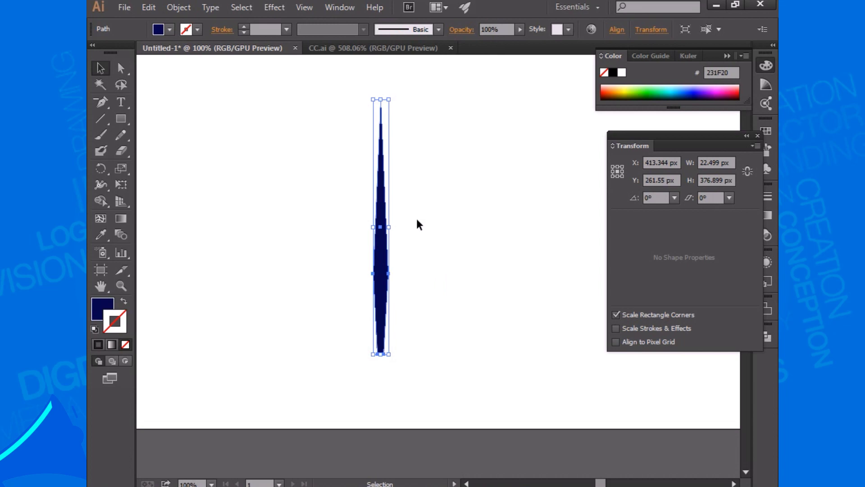
left_click_drag(389, 227, 379, 227)
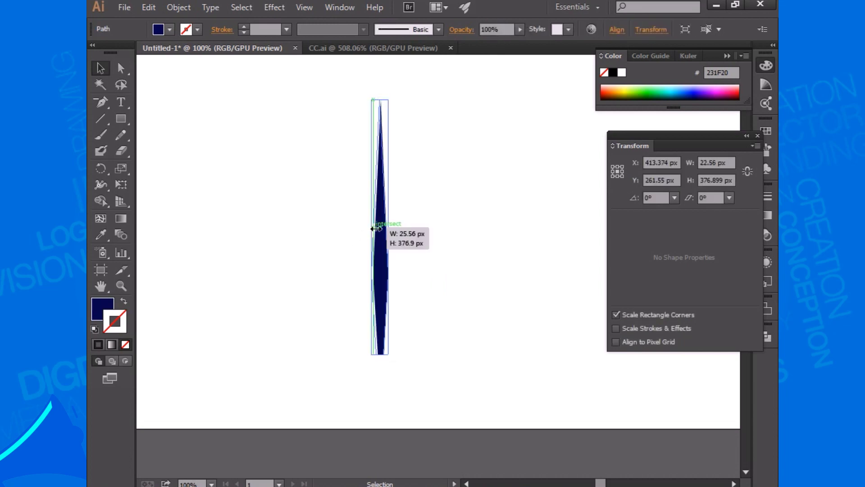
left_click(461, 247)
left_click(390, 278)
key("a")
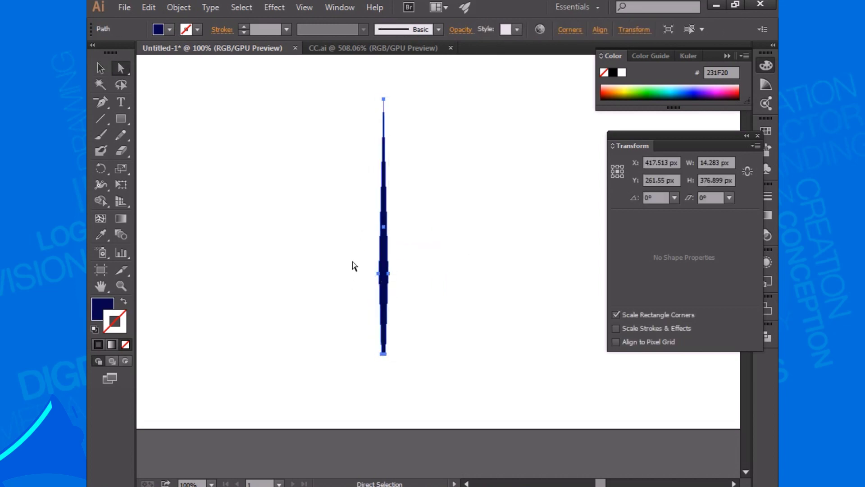
left_click(383, 287)
key("v")
left_click(478, 255)
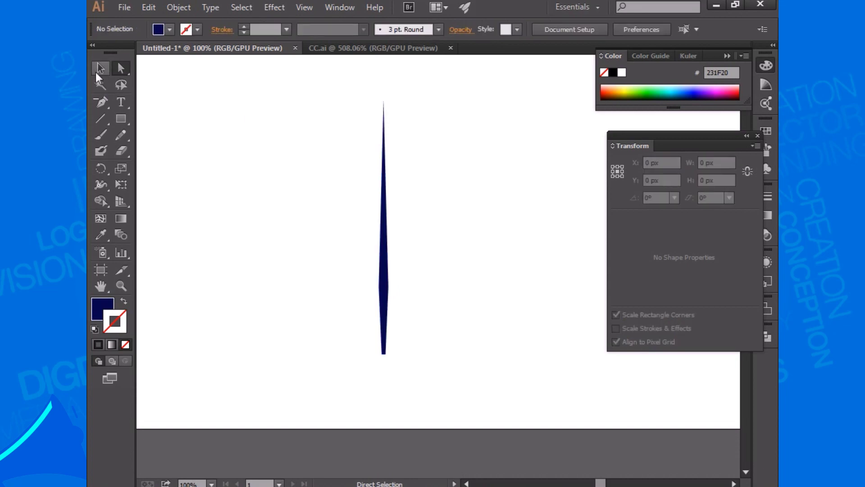
Scale the navy spike down to 50%
left_click_drag(380, 266, 354, 248)
right_click(347, 241)
left_click(523, 365)
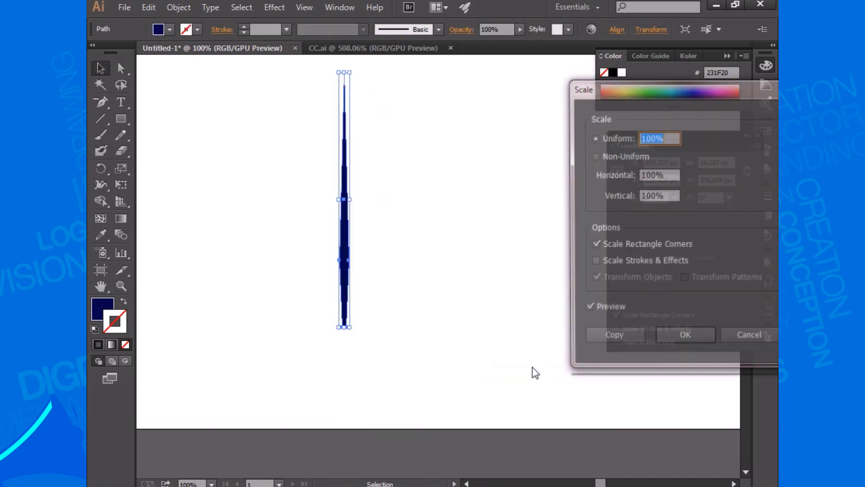
key("Return")
left_click_drag(506, 233, 430, 266)
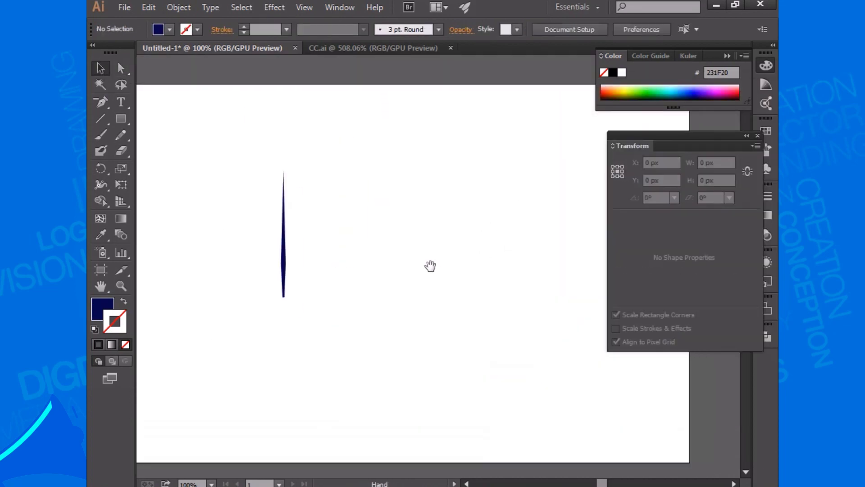
Show the rulers and add crossing vertical and horizontal guides near the artboard centre
key("ctrl+r")
left_click_drag(145, 187, 416, 203)
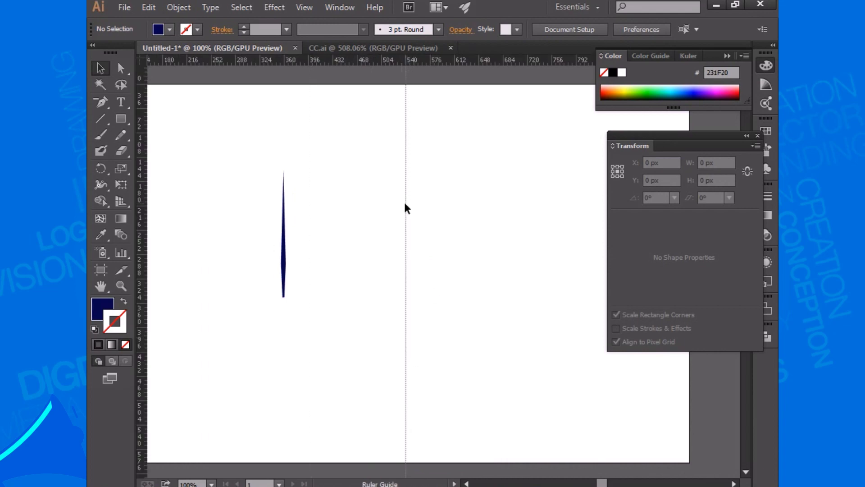
left_click_drag(418, 206, 406, 204)
left_click_drag(428, 61, 442, 282)
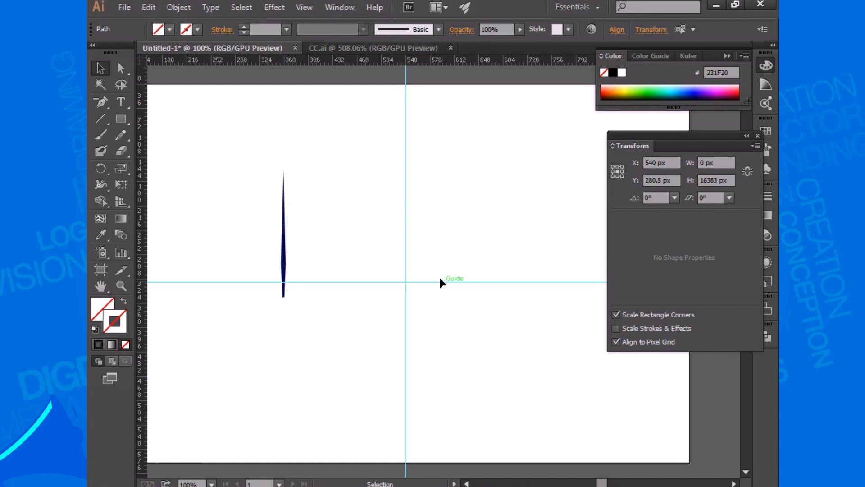
Stand the spike on the vertical guide with its base at the guide crossing
mouse_move(285, 270)
left_mouse_down()
mouse_move(407, 235)
mouse_move(408, 248)
mouse_move(407, 234)
left_mouse_up()
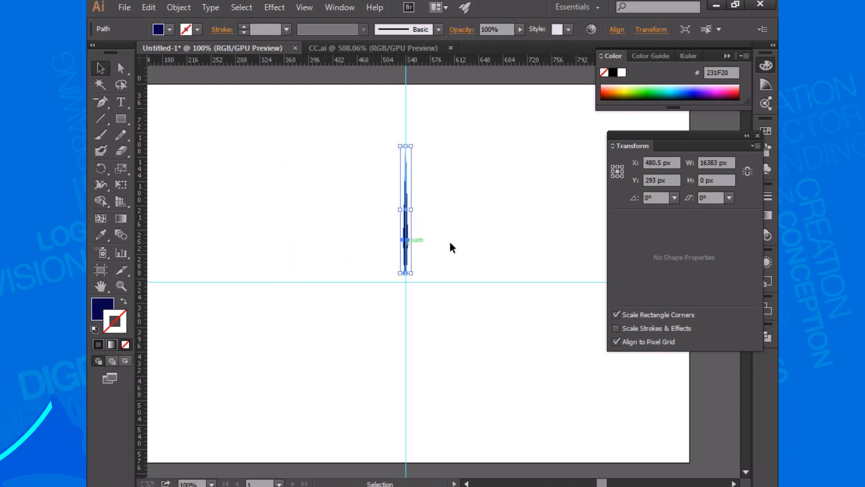
left_click(449, 248)
left_click(405, 243)
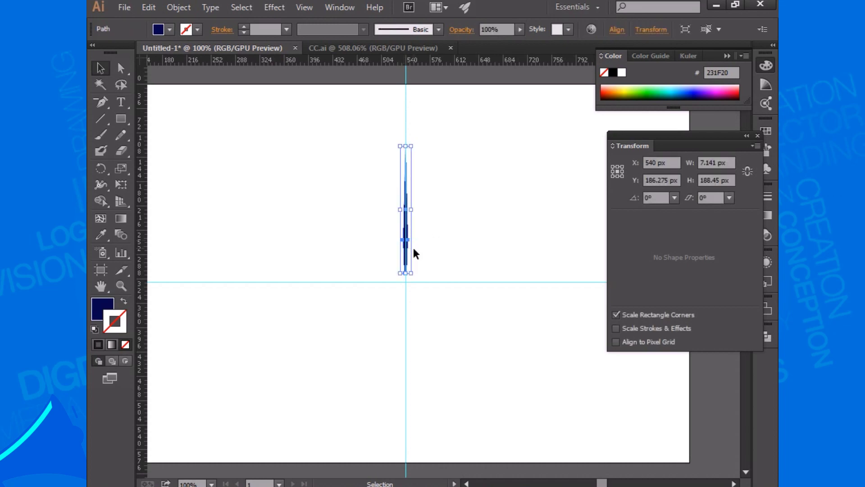
key("ctrl+plus")
key("ctrl+plus")
key("ctrl+plus")
left_click_drag(448, 208, 469, 227)
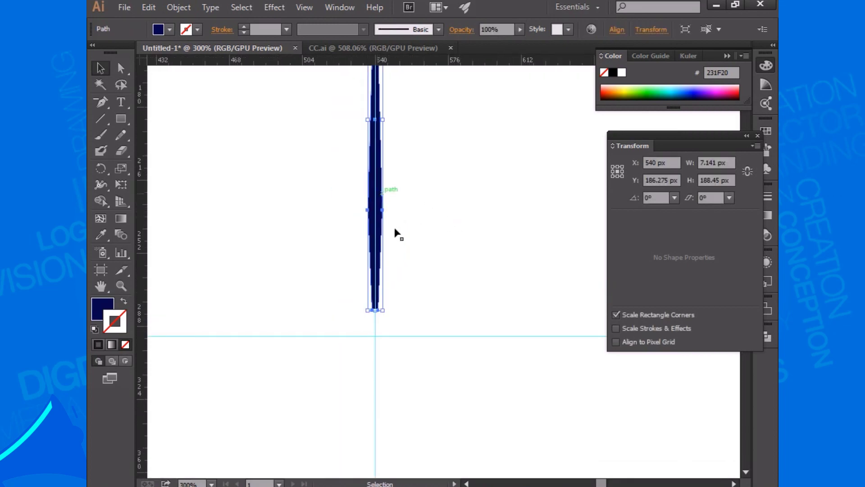
left_click(426, 259)
key("ctrl+minus")
key("ctrl+minus")
left_click_drag(437, 255, 430, 239)
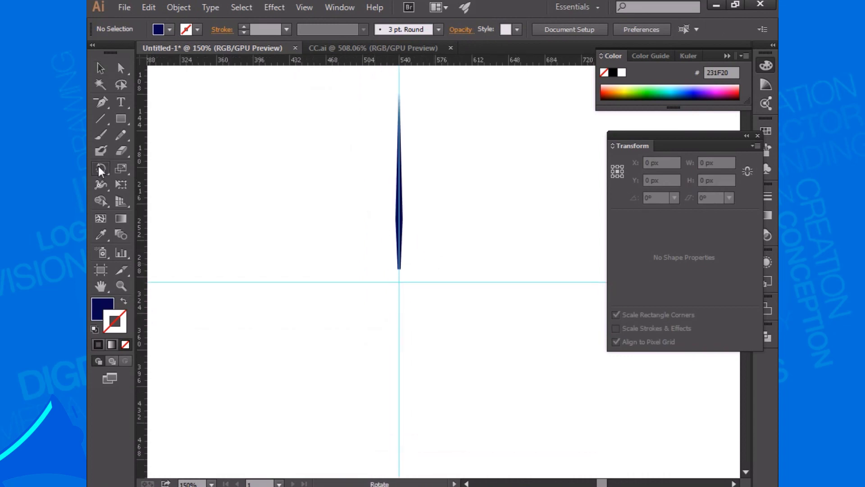
left_click(399, 227)
key("r")
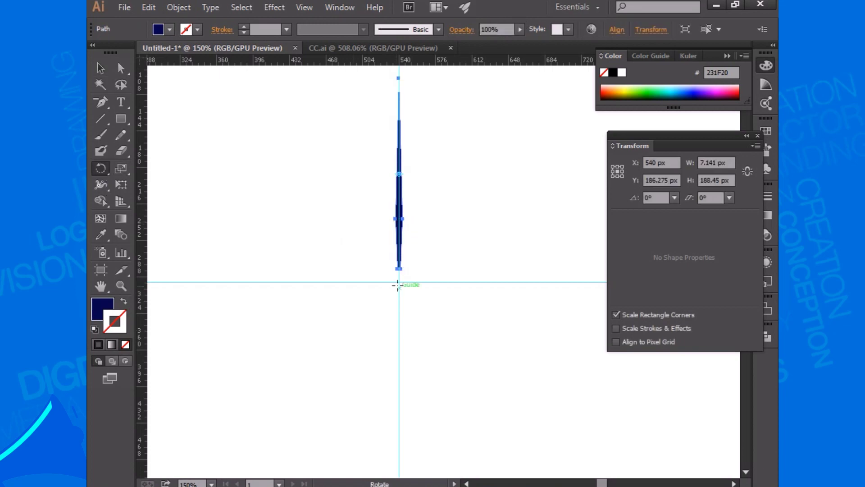
Make 15° rotated copies of the navy spike around the guide intersection until the starburst is complete
left_click(399, 282, "alt")
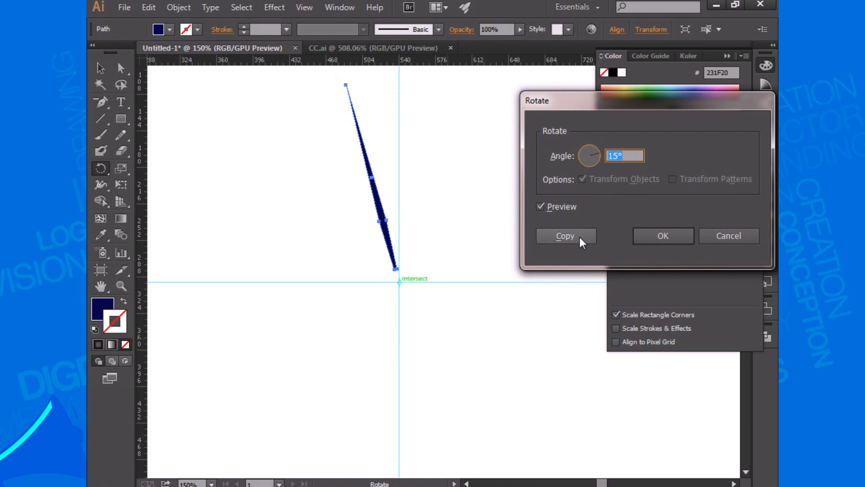
left_click(581, 238)
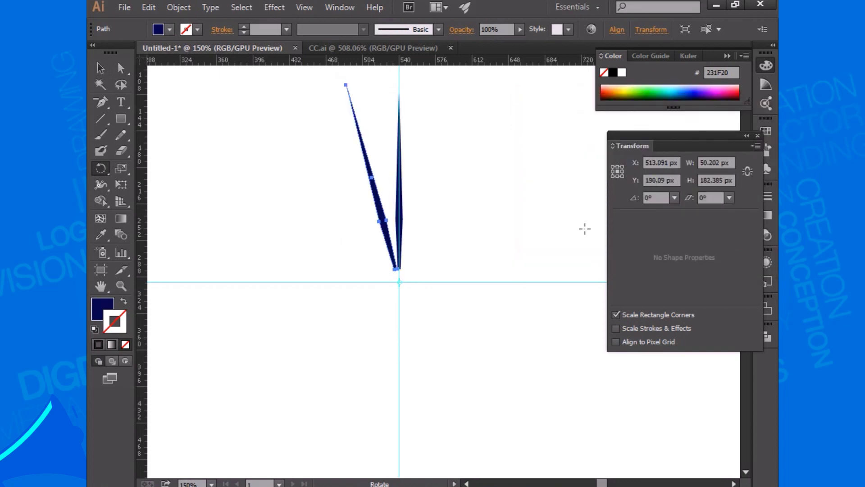
key("ctrl")
key("ctrl+d")
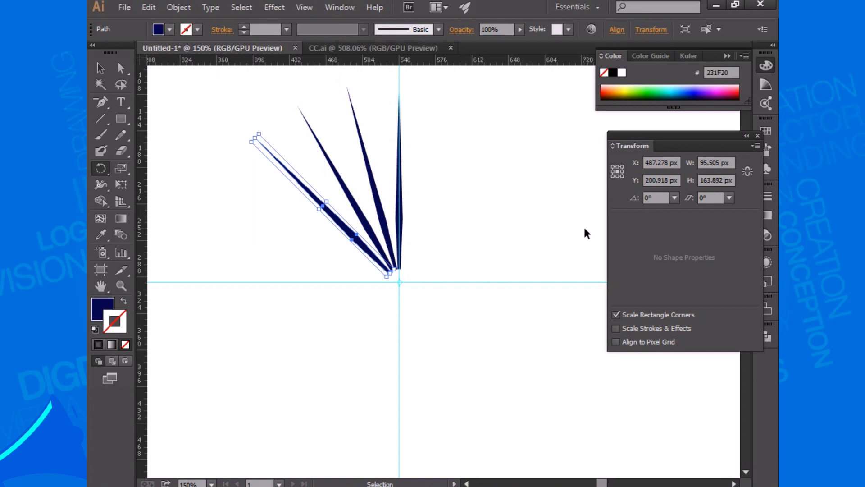
key("ctrl+d")
key("ctrl+d")
key("ctrl+d")
key("ctrl+d")
key("ctrl+d")
key("ctrl+d")
key("ctrl+d")
key("ctrl+d")
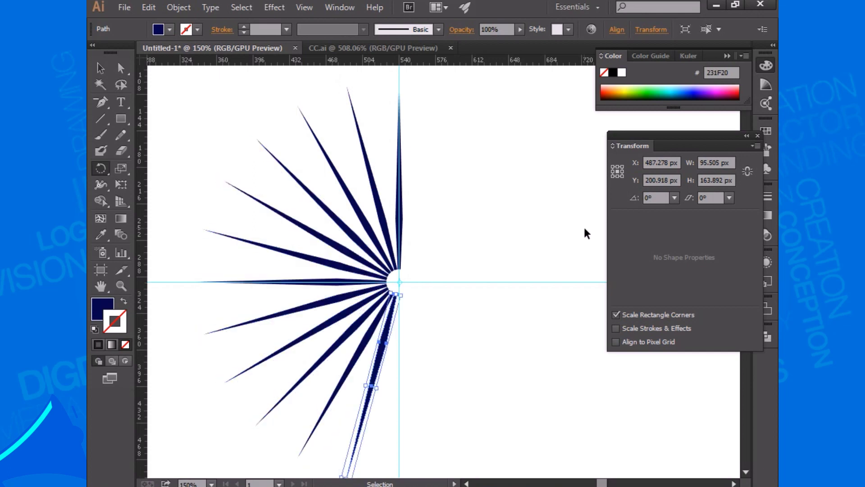
key("ctrl+d")
key("ctrl+d")
key("ctrl+d")
key("ctrl+d")
key("ctrl+d")
key("ctrl+d")
key("ctrl+d")
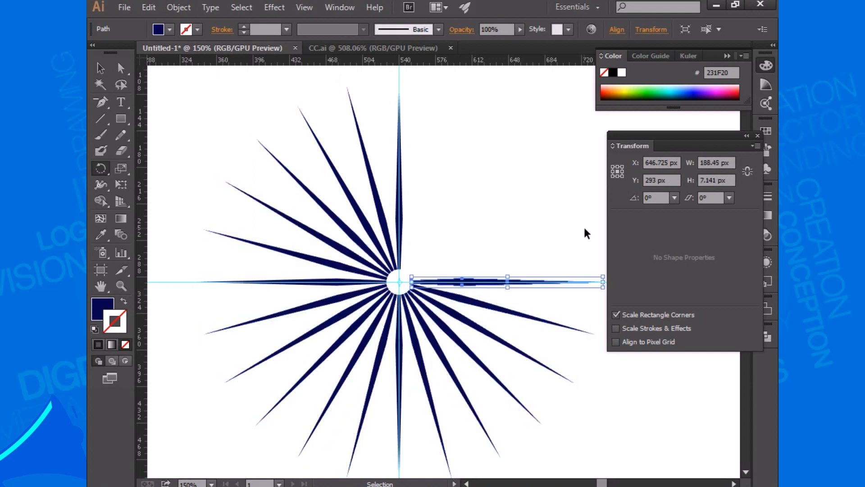
key("ctrl+d")
key("ctrl+d")
key("ctrl+d")
key("ctrl+d")
key("ctrl+d")
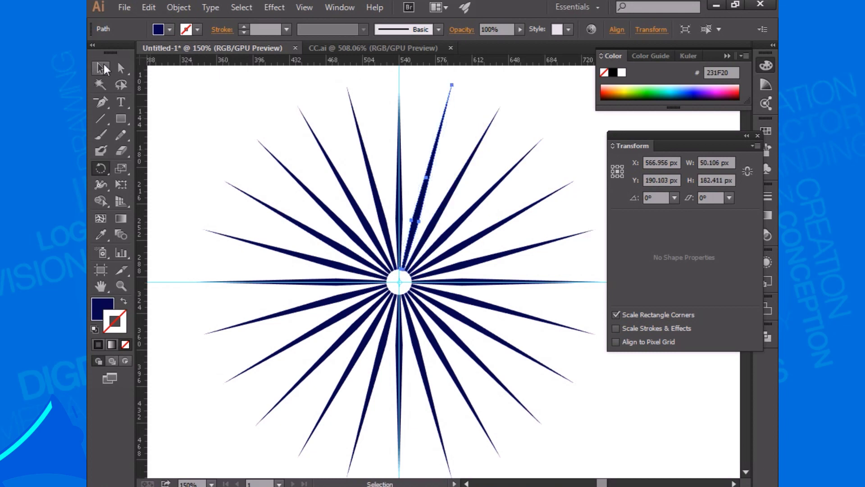
left_click(245, 144)
Draw a circle centred on the starburst, swap fill and stroke, and fill it white (FFFFFF)
key("ctrl+1")
key("l")
left_click_drag(404, 271, 498, 411)
key("v")
key("shift+x")
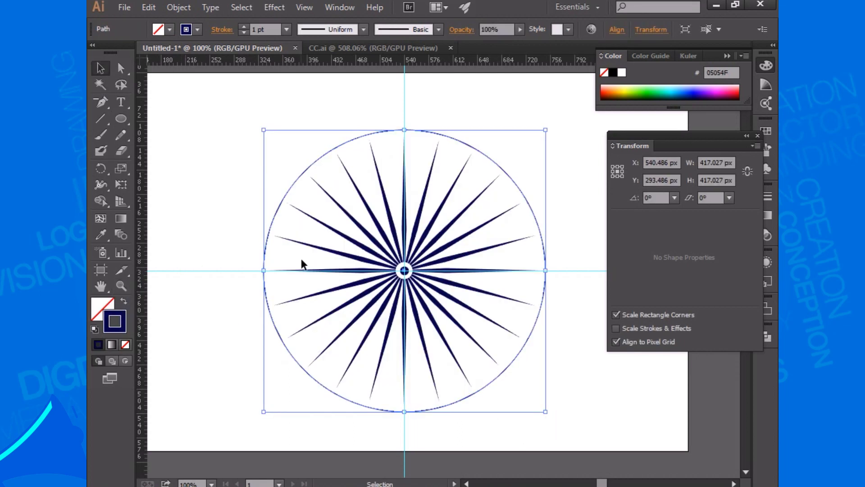
double_click(103, 312)
type("ffffff")
left_click(613, 229)
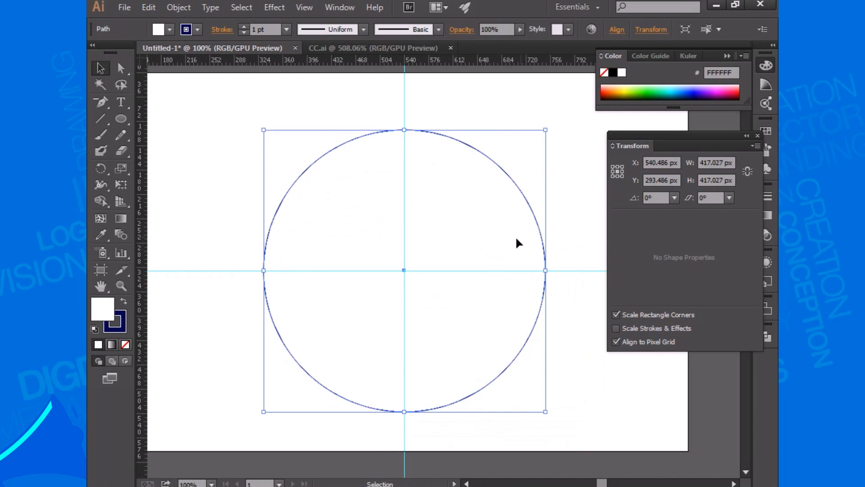
Send the white circle behind the spokes and give it a 10 pt stroke
key("a")
key("v")
key("ctrl+shift+bracketleft")
left_click(287, 29)
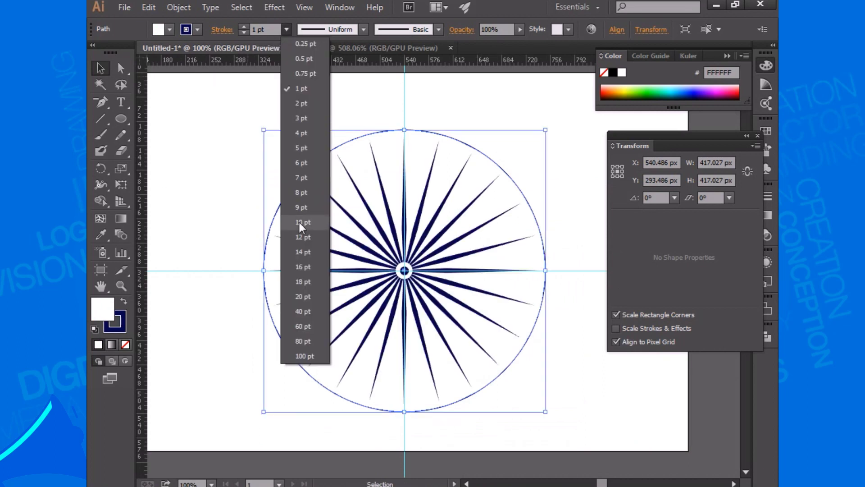
left_click(299, 219)
left_click(198, 155)
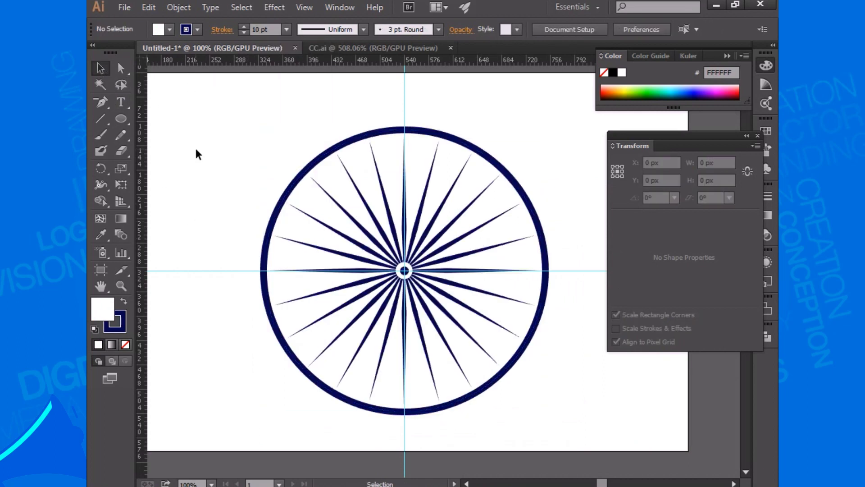
Draw a small navy-filled circle
left_click(513, 175)
key("l")
left_click_drag(199, 141, 228, 167)
key("shift+x")
Position the small navy dot at the ring's top, centred on the vertical guide
key("v")
left_click(193, 107)
left_click_drag(214, 157, 423, 149)
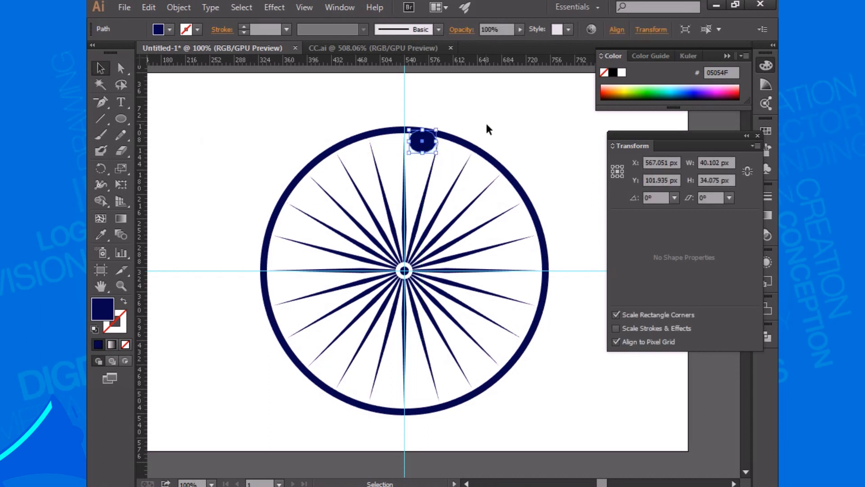
left_click(485, 121)
left_click(421, 143)
left_click_drag(423, 143, 425, 141)
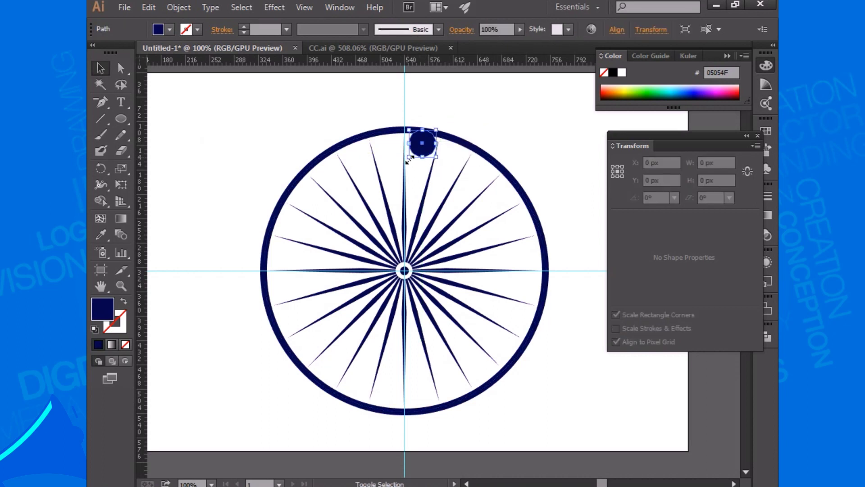
left_click(432, 145, "shift")
left_click_drag(432, 145, 421, 142)
left_click(482, 131)
Increase the outer ring's stroke weight
left_click(402, 132)
left_click(286, 29)
left_click(296, 232)
key("ctrl+shift+a")
Repeat the dot in 15° rotated copies around the wheel's centre
left_click(418, 147)
key("r")
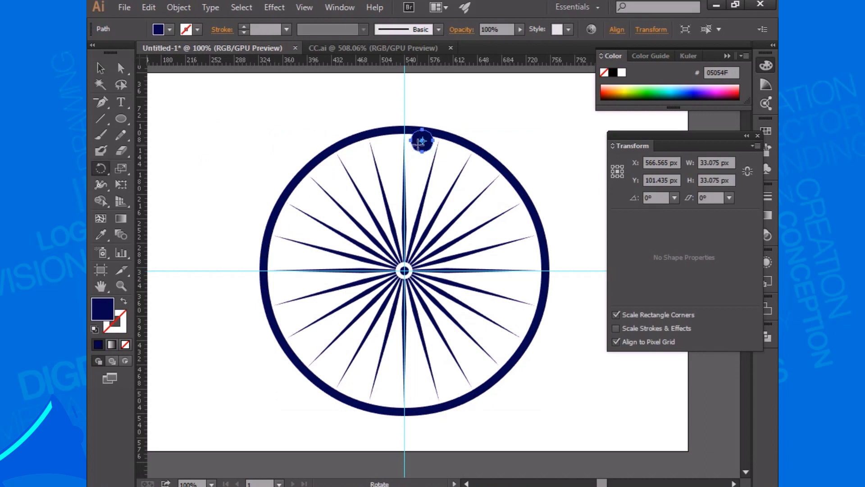
left_click(404, 270, "alt")
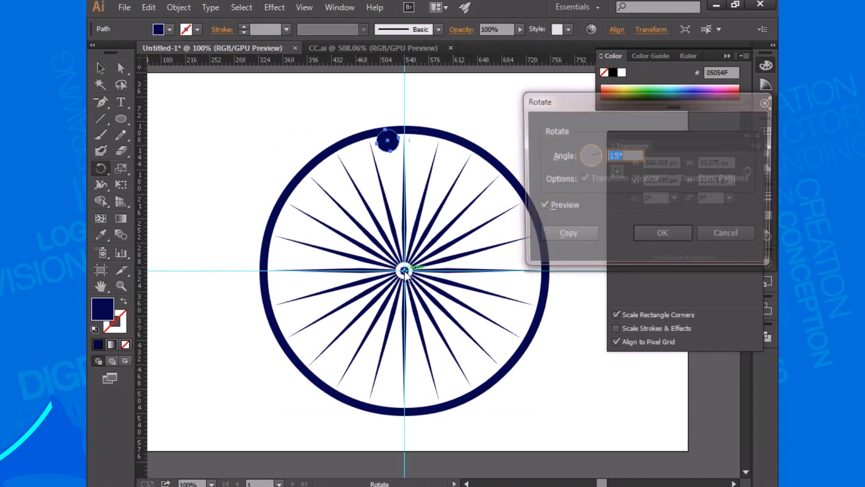
left_click(566, 234)
key("ctrl+d")
key("ctrl+d")
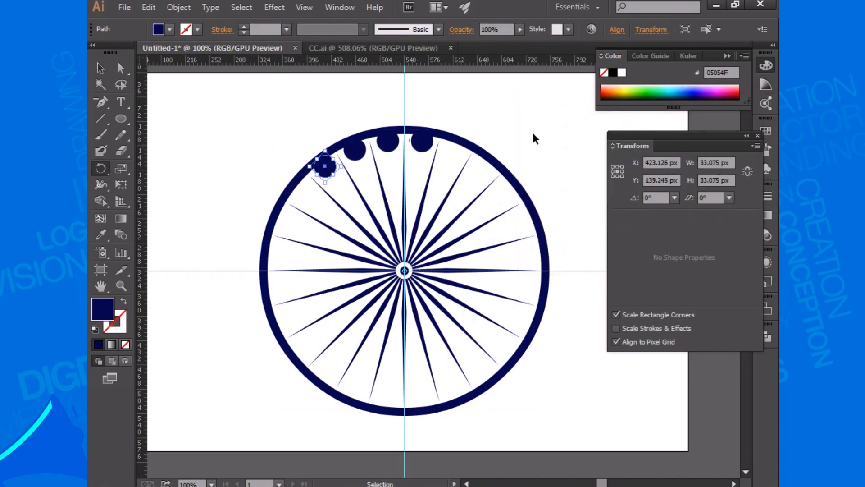
key("ctrl+d")
key("ctrl+d")
key("ctrl+d")
key("ctrl+d")
key("ctrl+d")
key("ctrl+d")
key("ctrl+d")
key("ctrl+d")
key("ctrl+d")
key("ctrl+d")
key("ctrl+d")
key("ctrl+d")
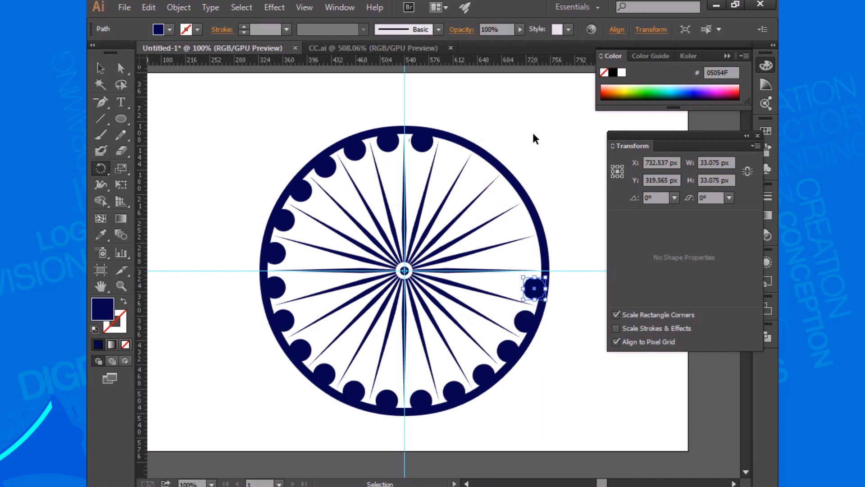
key("ctrl+d")
key("ctrl+d")
key("ctrl+d")
key("ctrl+d")
key("ctrl+d")
left_click(100, 72)
left_click(276, 93)
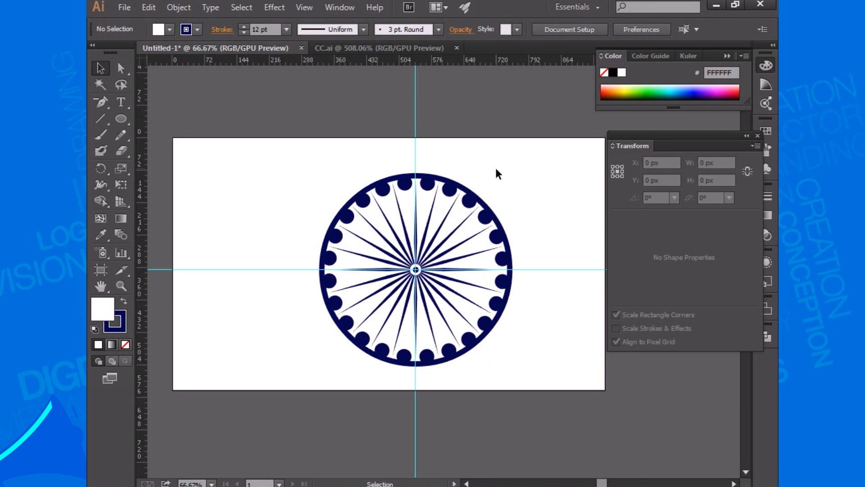
Group all chakra parts and try scaling the wheel down, then undo the scale
left_click_drag(270, 161, 544, 339)
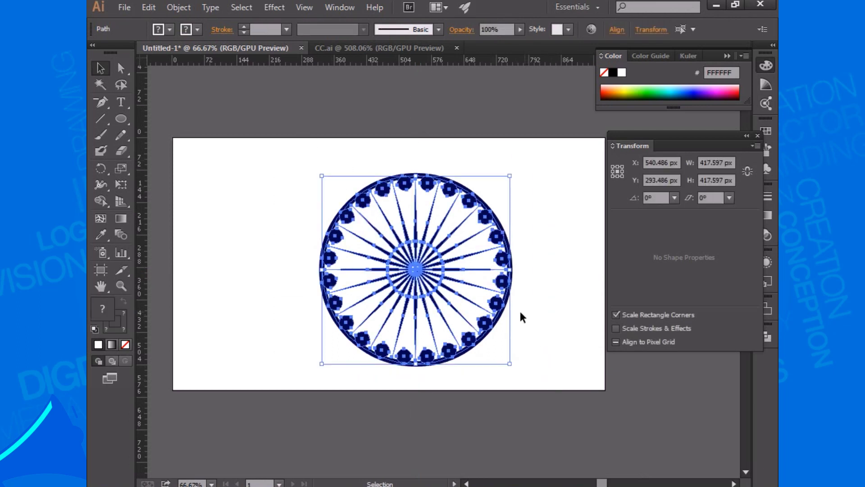
right_click(501, 304)
left_click(537, 163)
left_click_drag(509, 176, 459, 227)
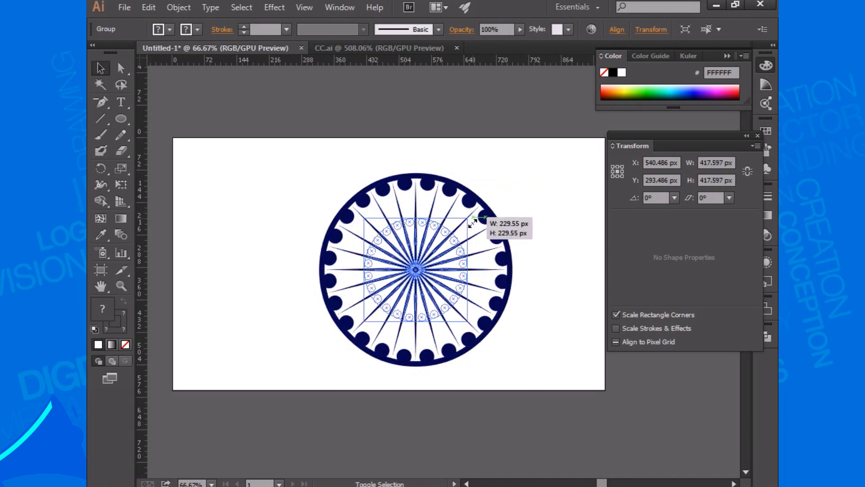
left_click(514, 276)
key("ctrl+equal")
key("ctrl+equal")
key("ctrl+equal")
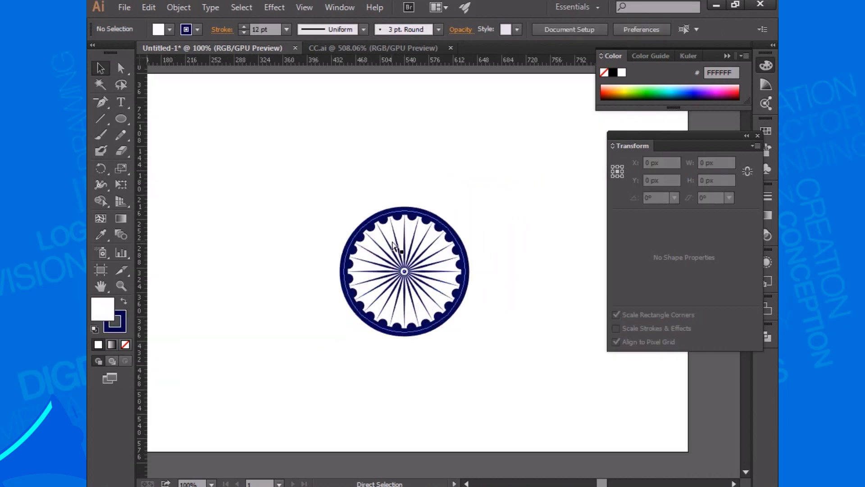
key("ctrl+z")
Expand the grouped chakra into plain shapes
key("ctrl+minus")
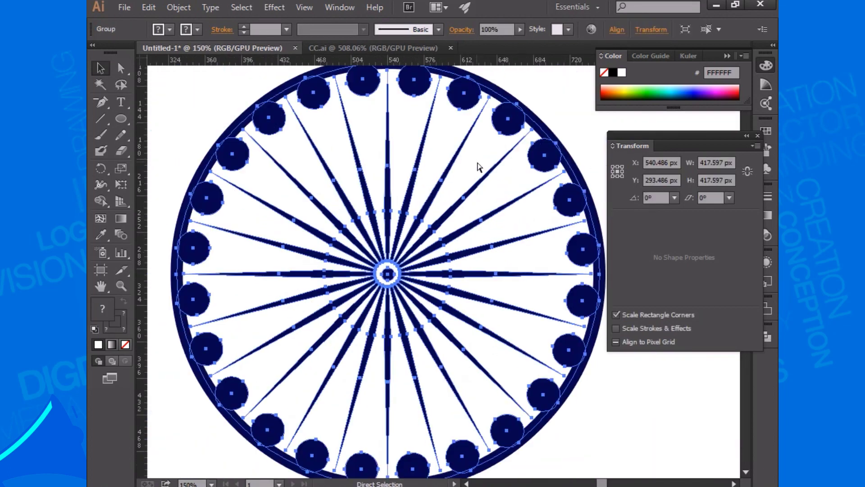
key("ctrl+minus")
key("ctrl+minus")
right_click(483, 209)
left_click(521, 239)
left_click(507, 253)
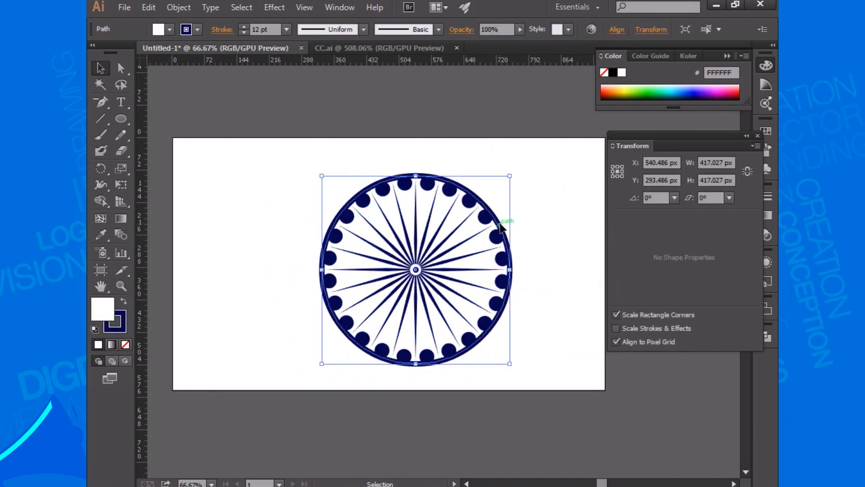
left_click(179, 7)
left_click(205, 153)
left_click(397, 323)
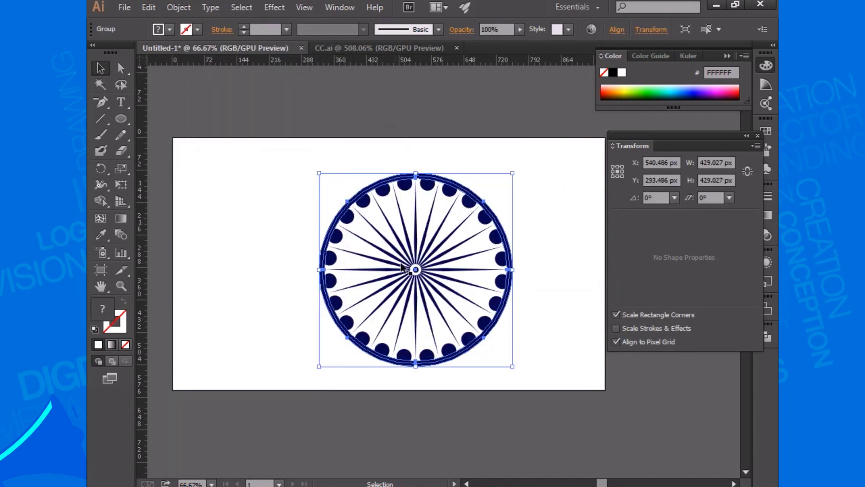
Select the whole expanded chakra and scale it down about its centre
left_click(469, 194)
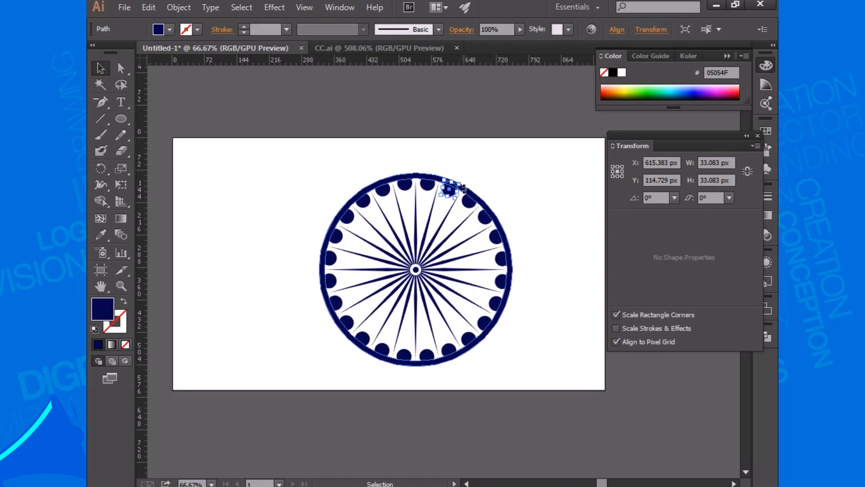
key("ctrl+plus")
key("ctrl+plus")
left_click_drag(476, 193, 409, 245)
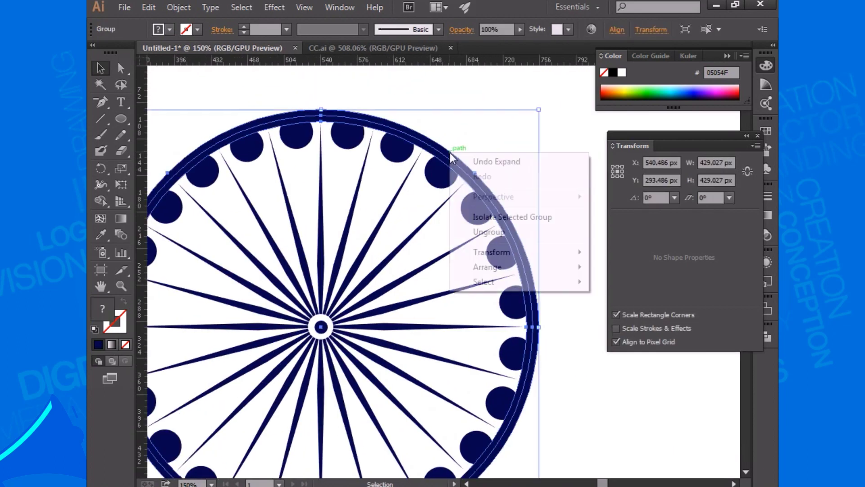
left_click(494, 192)
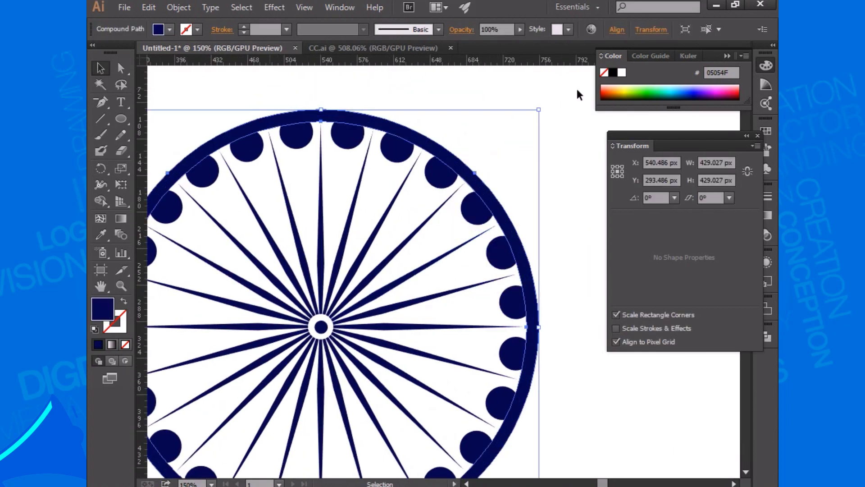
left_click(563, 92)
key("ctrl+minus")
key("ctrl+minus")
left_click_drag(241, 173, 509, 419)
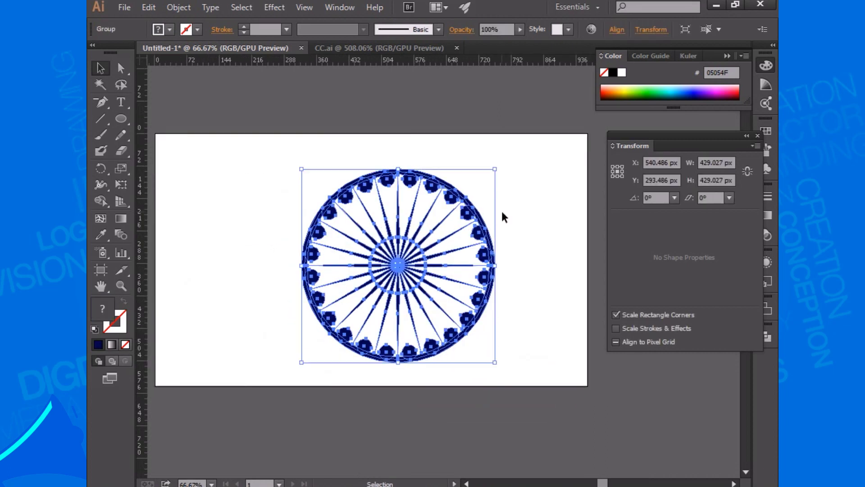
left_click_drag(495, 169, 432, 232)
left_click(213, 264)
Create a 300×80 px rectangle and fill it saffron
left_click(120, 118)
left_click(259, 218)
type("300")
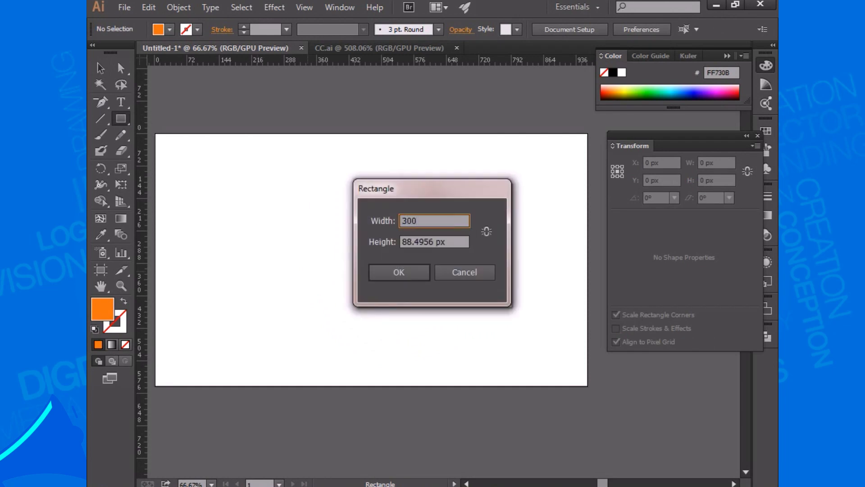
key("Tab")
type("0")
key("Return")
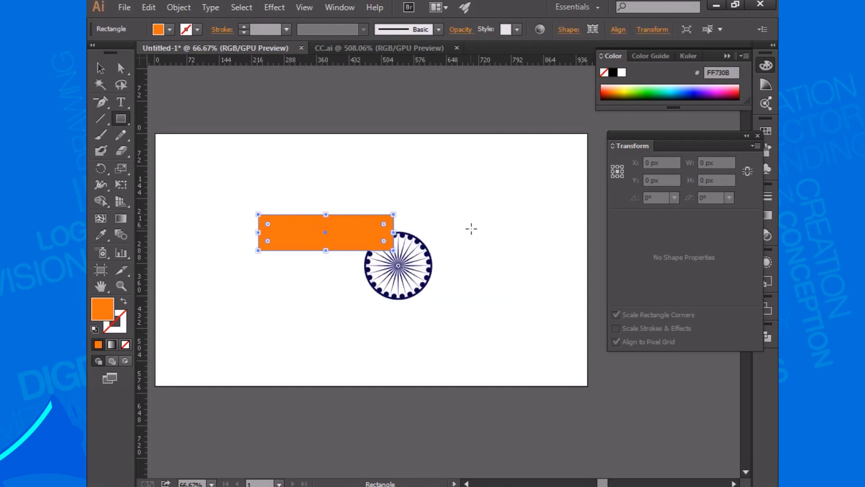
key("v")
left_click_drag(334, 238, 291, 193)
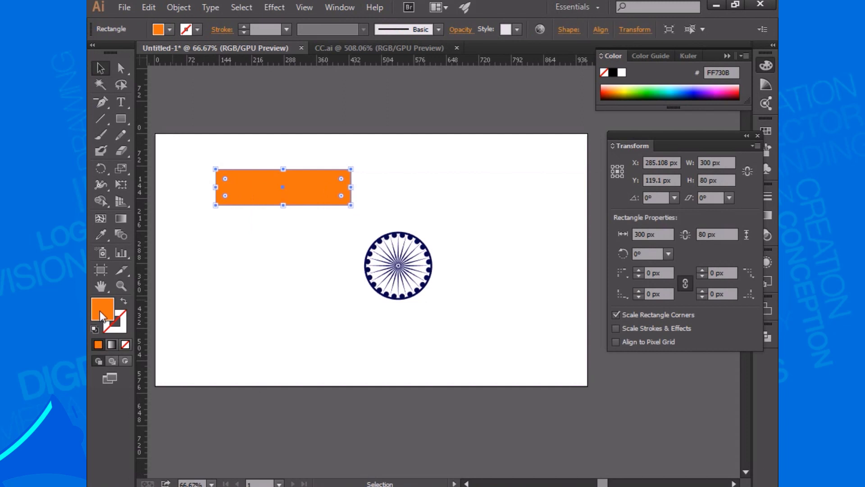
double_click(102, 309)
left_click_drag(462, 390, 462, 389)
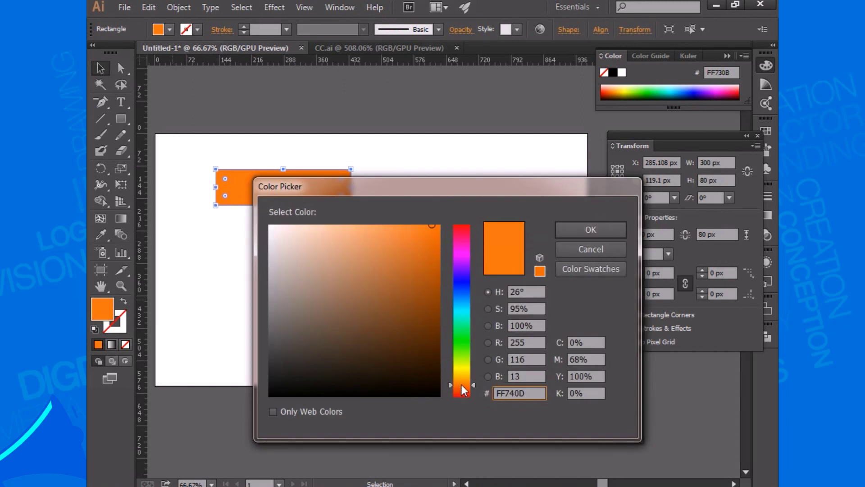
left_click(589, 232)
Copy the band 80 px downward twice to make three stacked bands
right_click(299, 194)
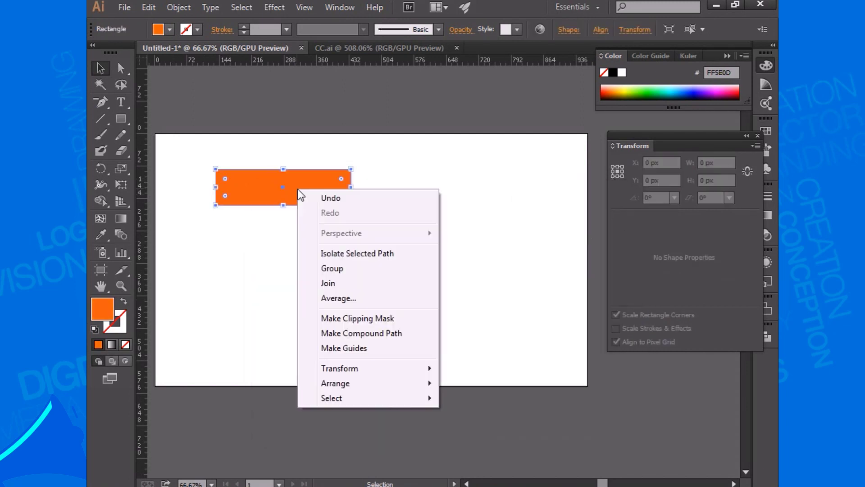
left_click(480, 393)
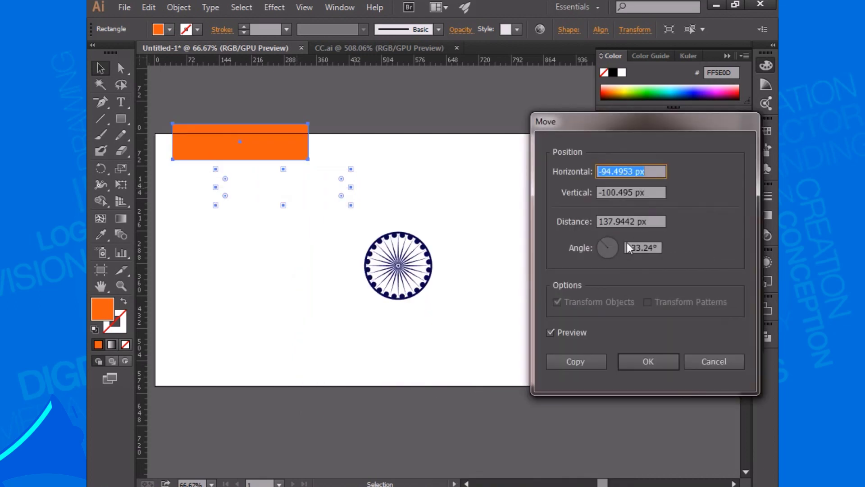
key("Tab")
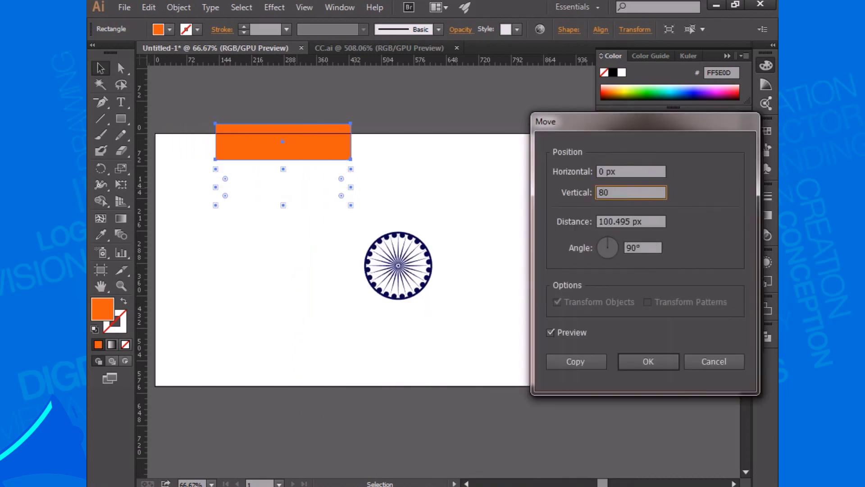
key("Tab")
left_click(575, 364)
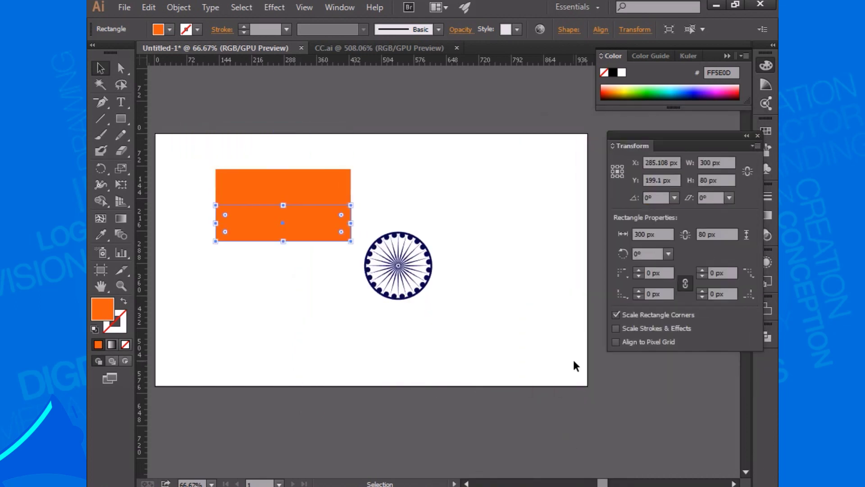
key("ctrl+d")
Colour the middle band white (FFFFFF) and the bottom band green
double_click(103, 313)
type("ffffff")
left_click(587, 228)
left_click(289, 274)
double_click(104, 310)
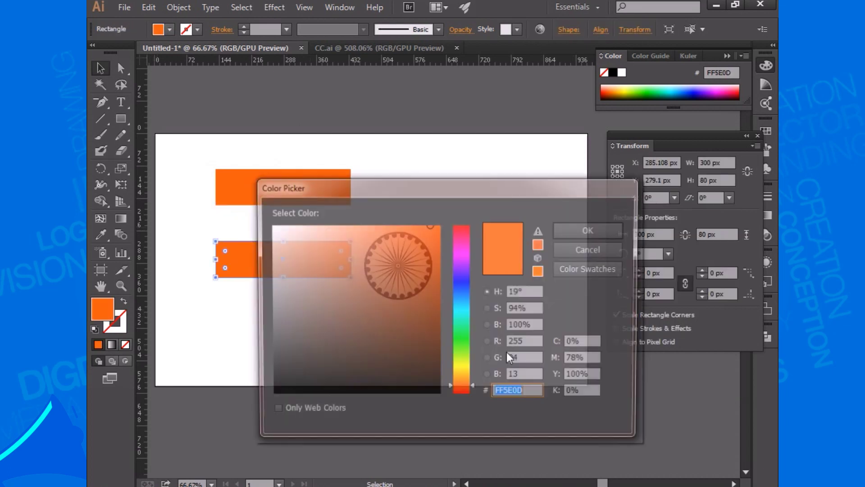
left_click(461, 345)
mouse_move(426, 277)
left_mouse_down()
mouse_move(436, 261)
mouse_move(399, 268)
left_mouse_up()
left_click(608, 232)
left_click(356, 299)
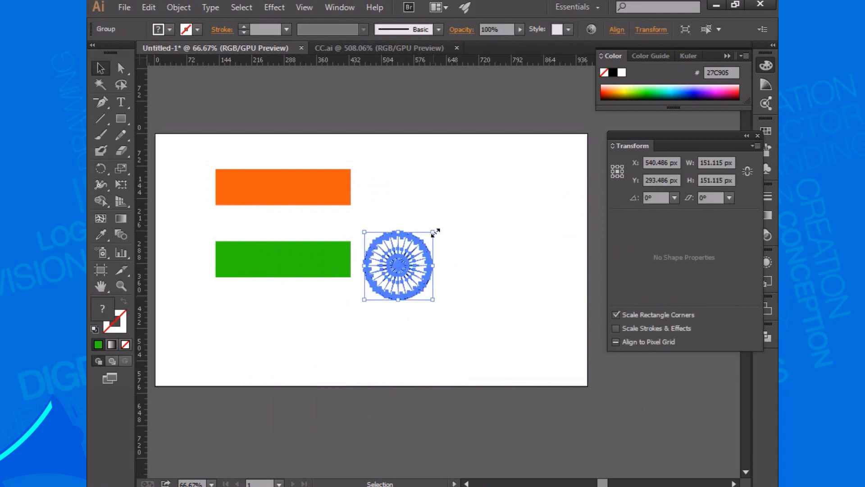
Scale the chakra onto the white band and send the three bands behind it
mouse_move(435, 232)
left_mouse_down()
mouse_move(424, 243)
mouse_move(293, 223)
left_mouse_up()
left_click(437, 266)
key("Delete")
left_click_drag(360, 267, 342, 272)
right_click(341, 271)
left_click(521, 433)
left_click(485, 339)
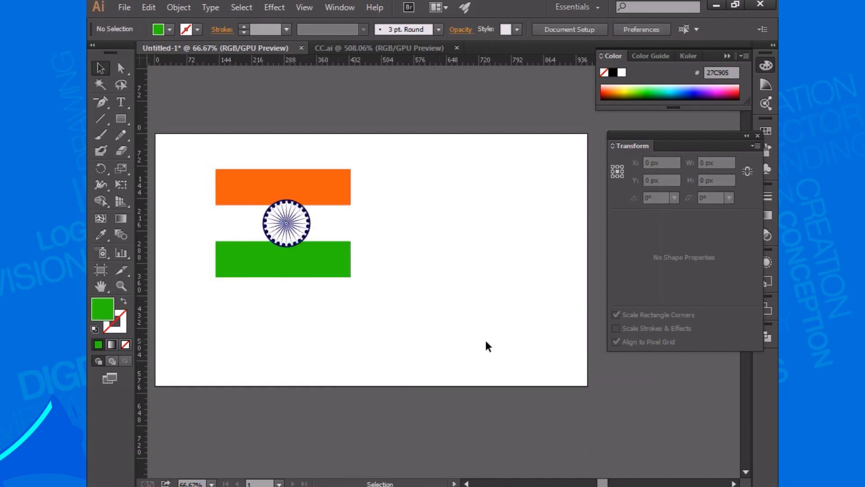
Change the bottom band's fill to a darker green, 249B08
key("ctrl+plus")
key("ctrl+plus")
mouse_move(301, 224)
left_mouse_down()
mouse_move(441, 339)
mouse_move(444, 325)
left_mouse_up()
left_click(443, 326)
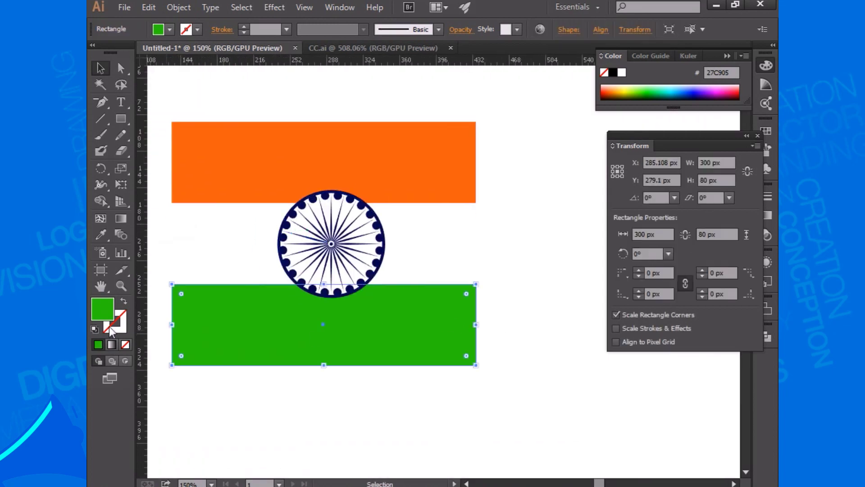
double_click(103, 309)
left_click(432, 292)
left_click(590, 230)
left_click(370, 207)
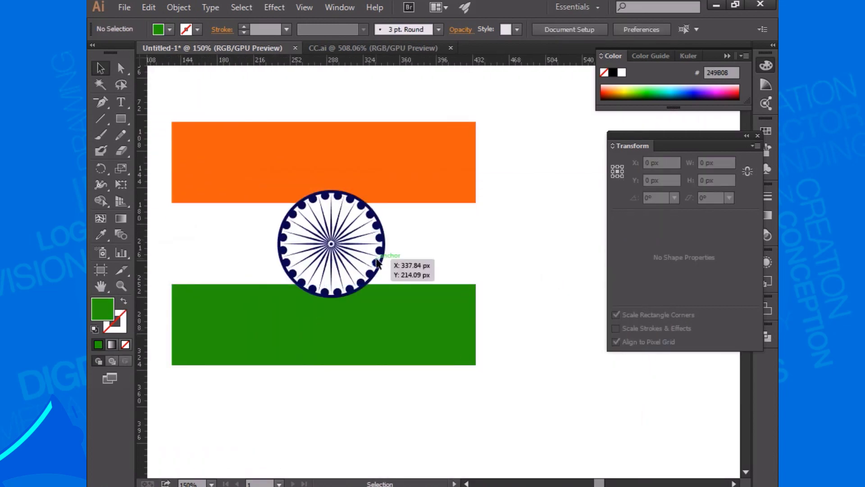
left_click(531, 250)
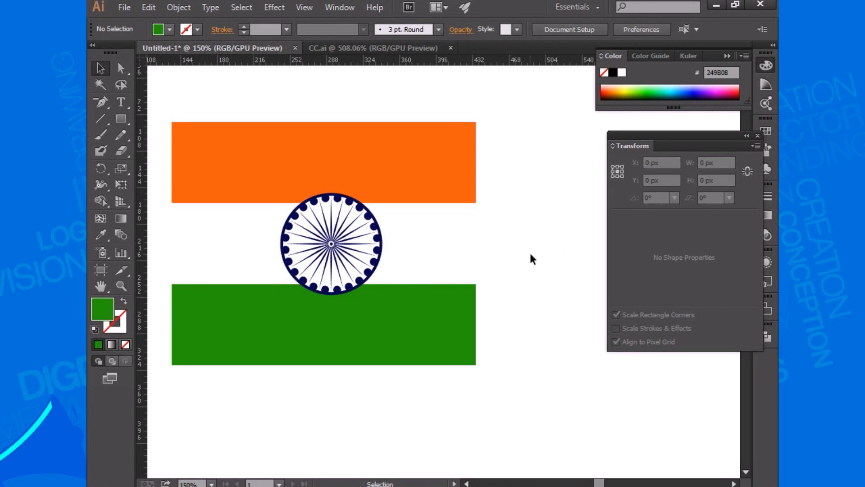
key("ctrl+minus")
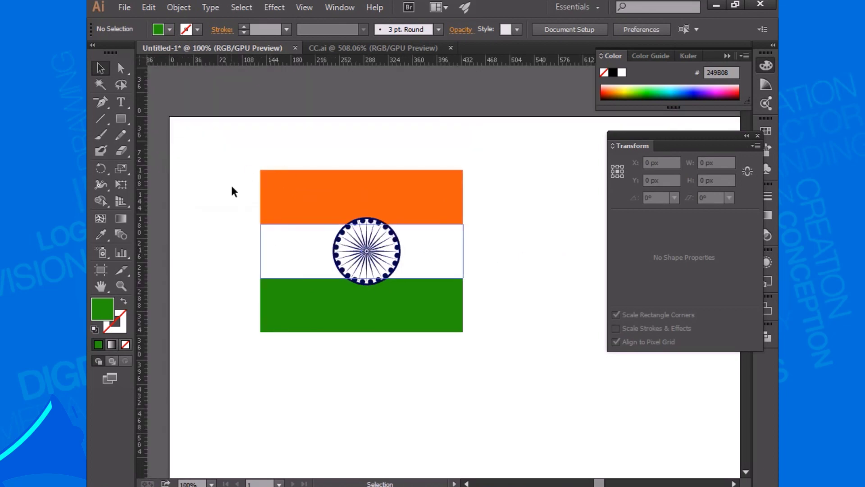
left_click_drag(234, 192, 262, 299)
Give the bands a grey outline and group the whole flag
double_click(127, 330)
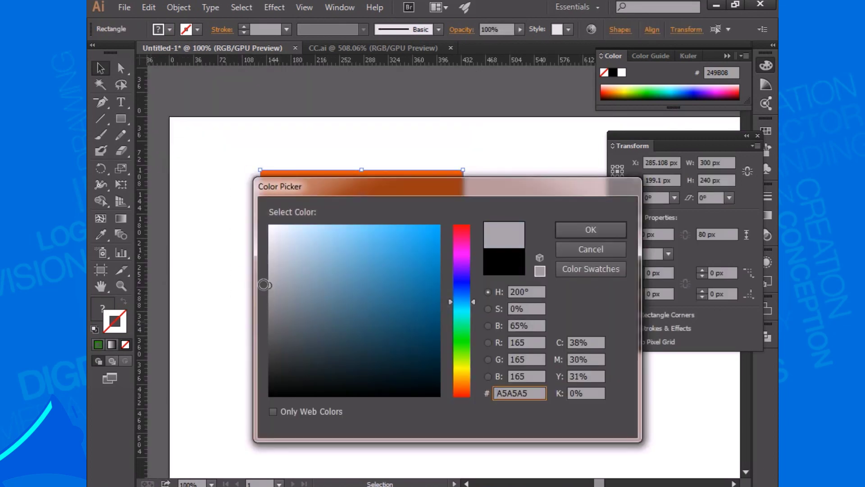
left_click(591, 231)
left_click(224, 235)
mouse_move(448, 278)
left_mouse_down()
mouse_move(528, 358)
mouse_move(477, 365)
left_mouse_up()
right_click(451, 295)
left_click(505, 356)
Draw a tall thin grey pole with no outline against the flag's left edge
left_click_drag(215, 169, 222, 471)
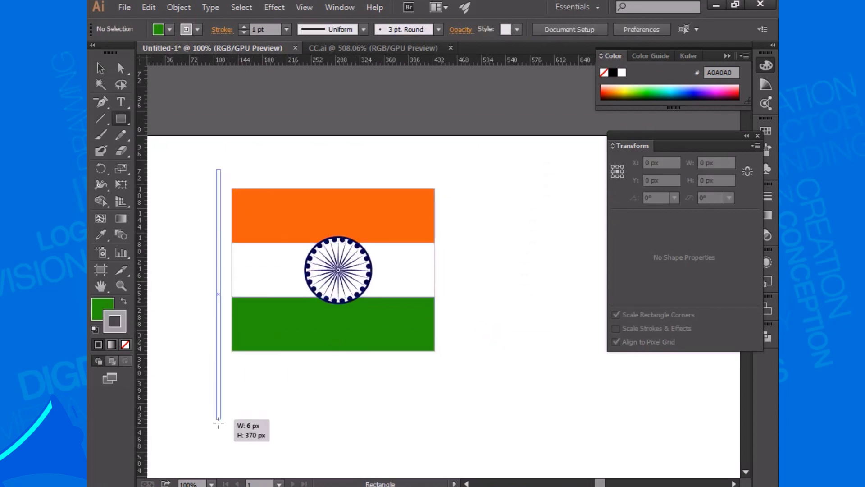
left_click(100, 68)
left_click(115, 321)
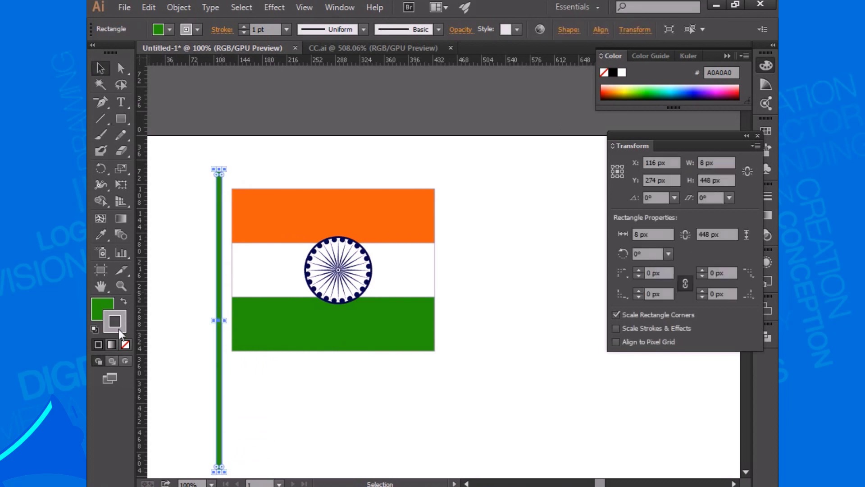
left_click(125, 345)
double_click(102, 309)
left_click(270, 327)
left_click(591, 230)
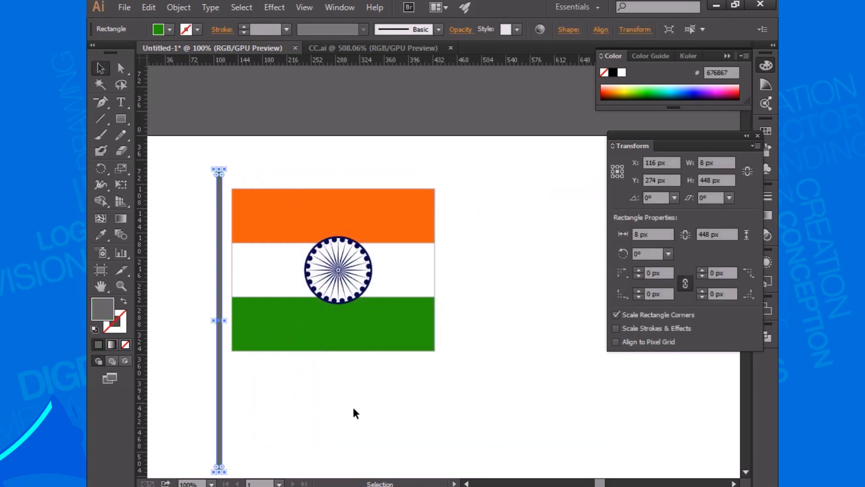
left_click(352, 405)
left_click_drag(220, 248, 236, 250)
Bring the flag group in front of the pole
left_click(174, 248)
right_click(304, 219)
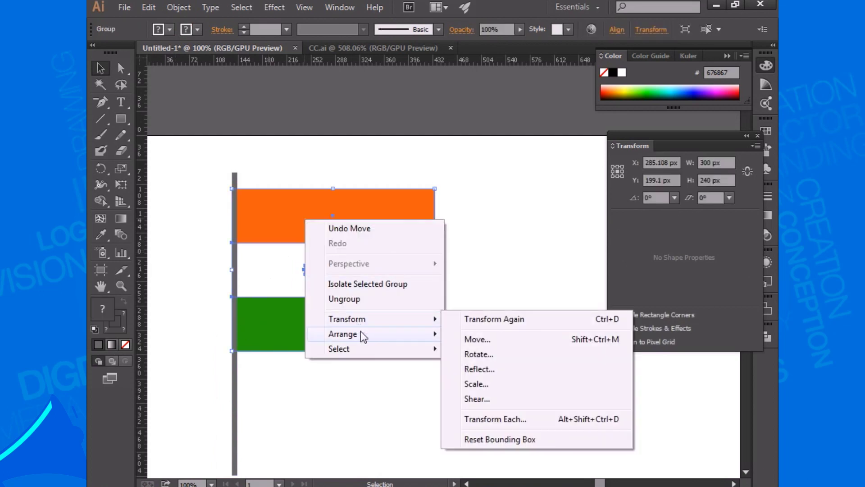
left_click(463, 334)
left_click(524, 325)
left_click_drag(450, 410, 451, 366)
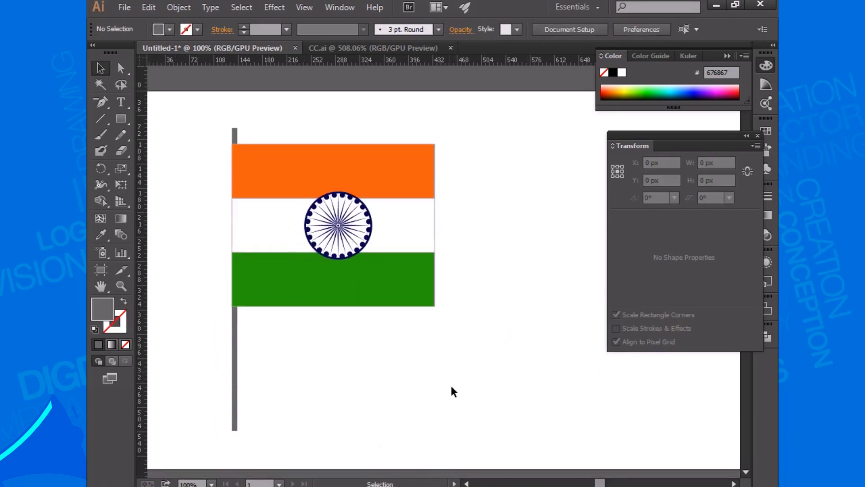
key("ctrl+minus")
left_click_drag(469, 187, 417, 294)
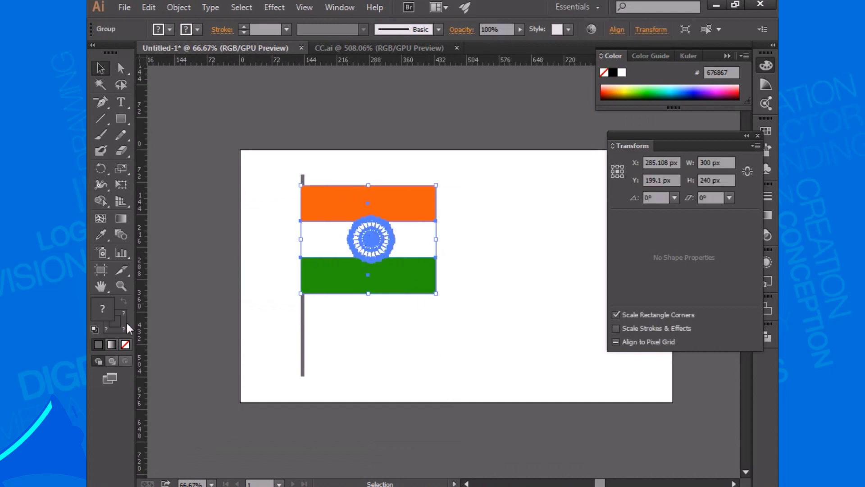
left_click(265, 329)
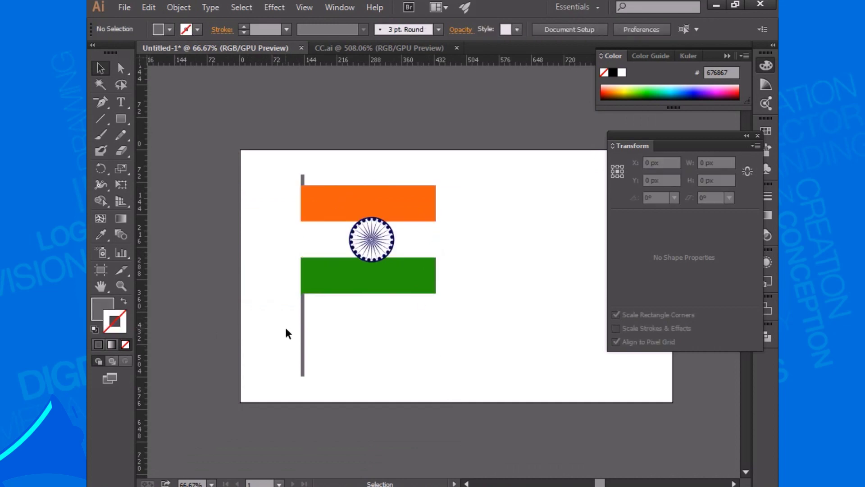
left_click(314, 234)
Group the flag with its grey pole
right_click(315, 234)
left_click(350, 300)
left_click(486, 298)
Draw a 960×560 cream rectangle with no stroke covering the whole artboard
left_click(120, 120)
left_click_drag(240, 149, 673, 402)
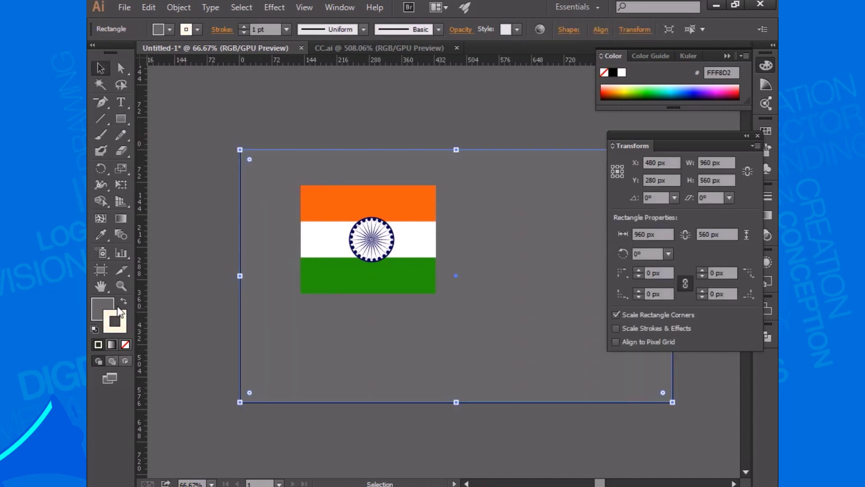
left_click(125, 345)
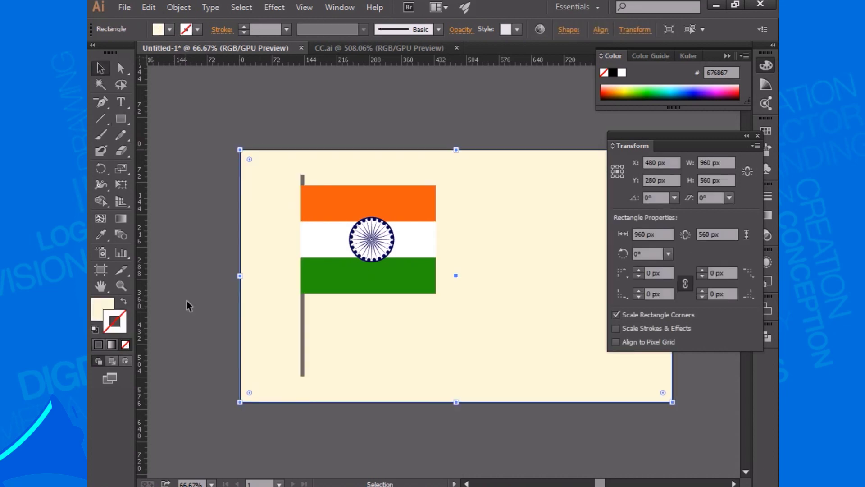
left_click(185, 299)
Shrink the flag-and-pole group slightly from its centre, then pan the view to check it
left_click(422, 283)
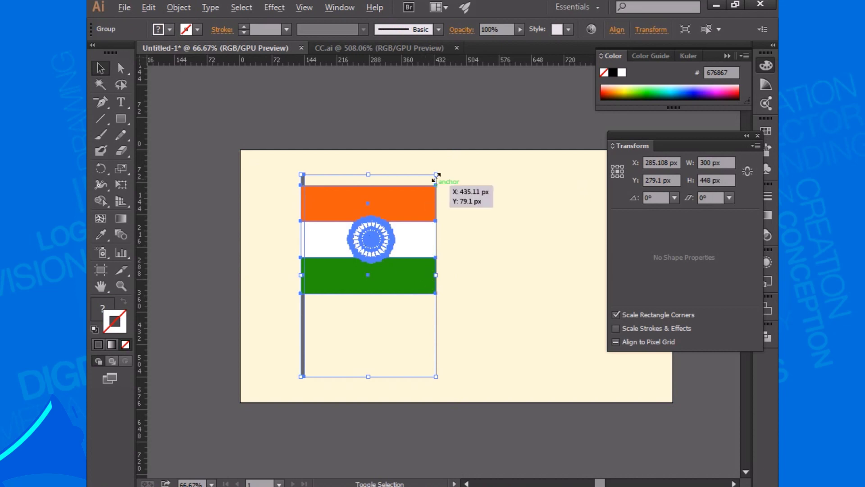
left_click_drag(436, 175, 414, 194)
left_click_drag(489, 339, 437, 329)
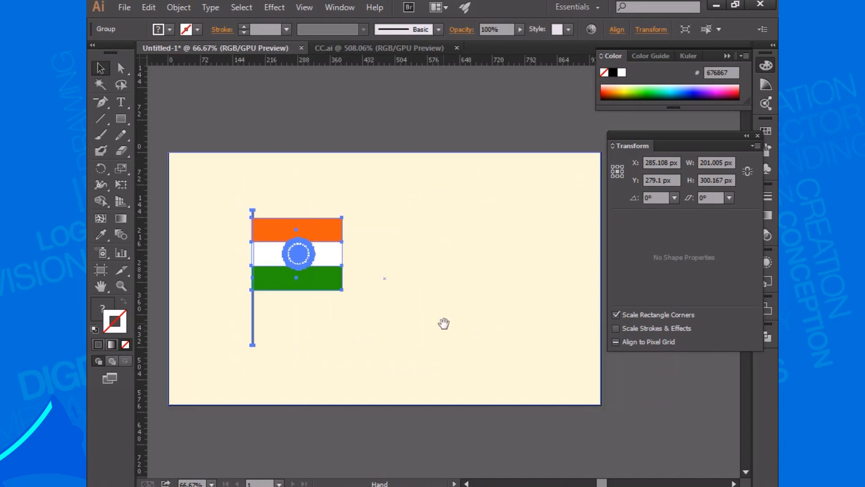
left_click(418, 111)
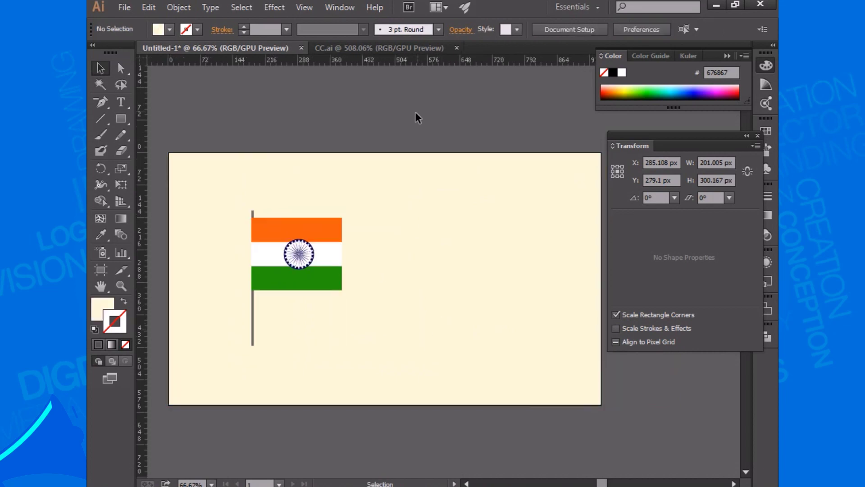
left_click(462, 340)
key("space")
left_click_drag(474, 320, 484, 334)
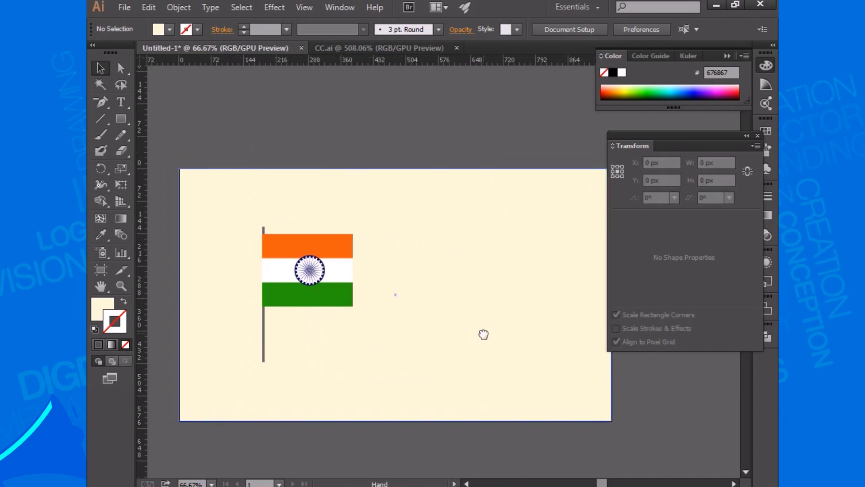